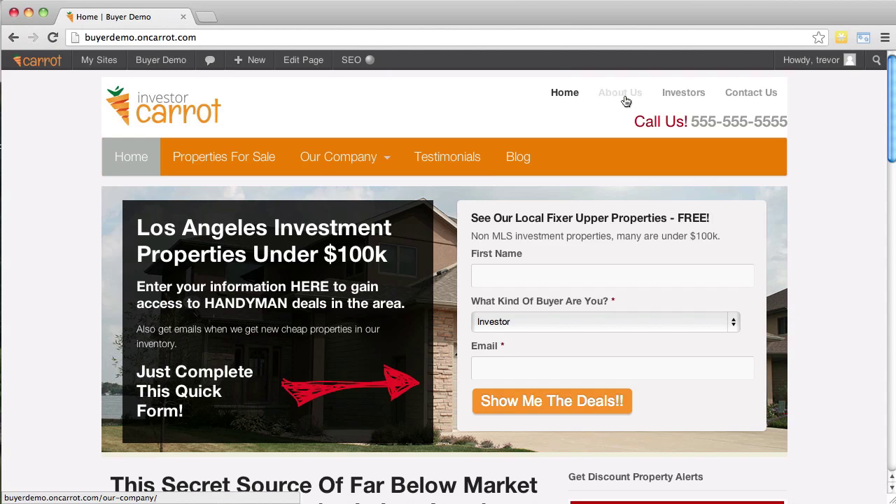
Browse the home page, showing the Our Company dropdown and briefly selecting the hero headline
scroll(849, 141, "down", 15)
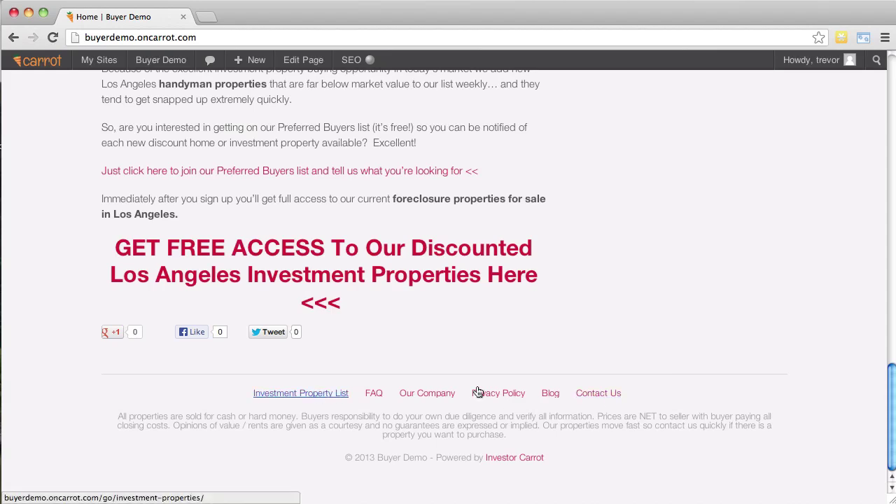
scroll(728, 377, "up", 15)
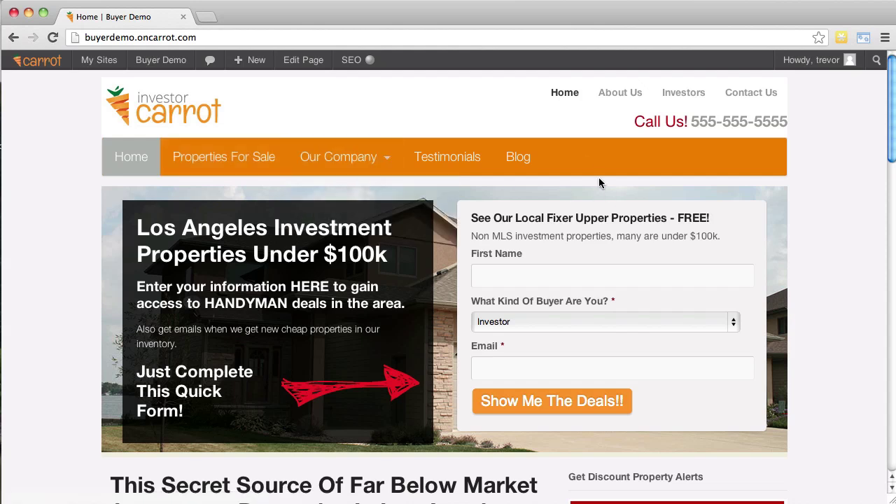
mouse_move(369, 171)
left_click_drag(261, 262, 285, 301)
left_click(285, 301)
Log out and log back in as admin with the saved LastPass login, declining password saving
mouse_move(812, 60)
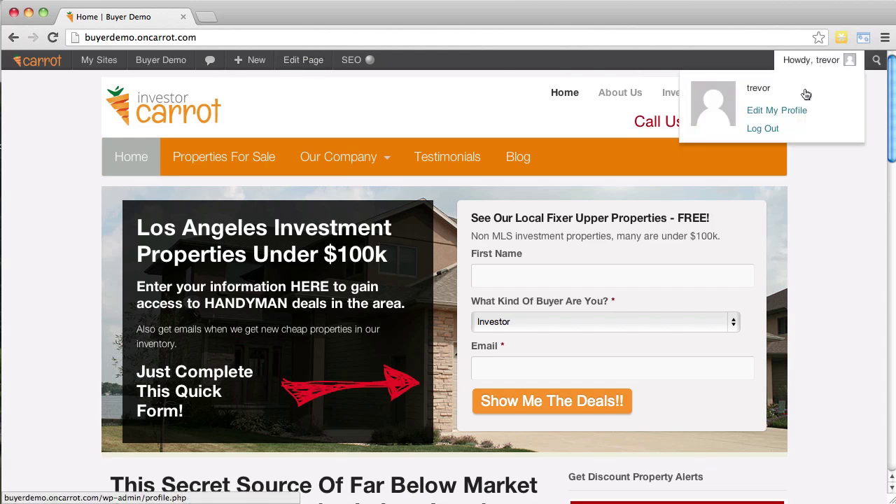
left_click(773, 130)
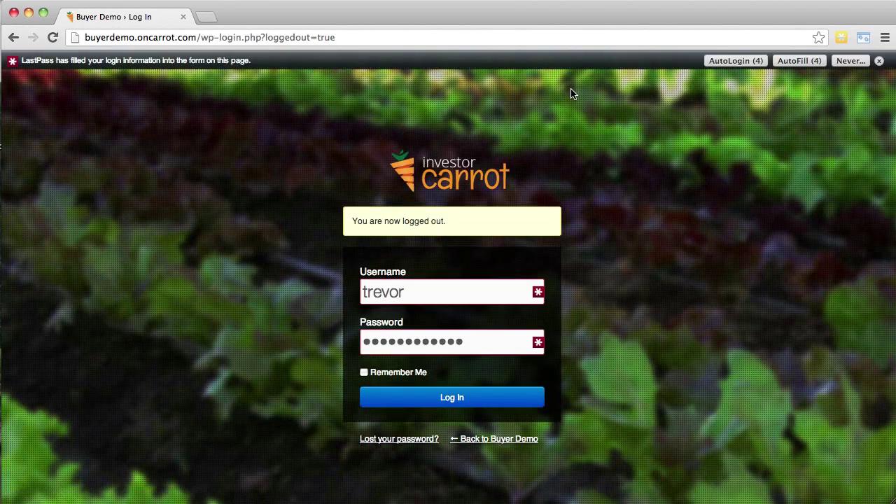
left_click(794, 61)
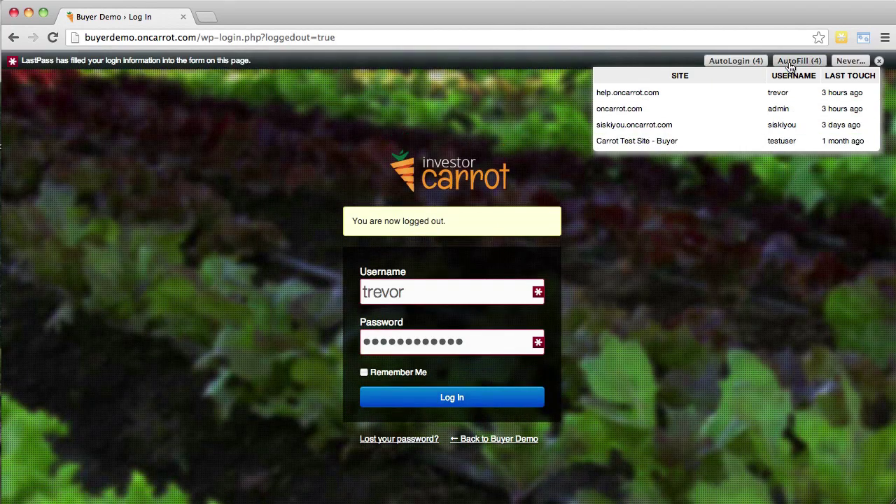
left_click(768, 107)
left_click(474, 402)
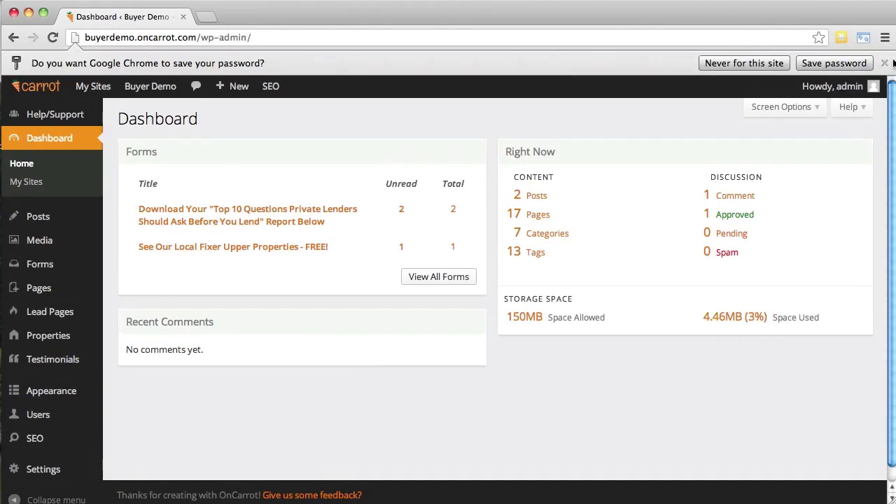
left_click(885, 63)
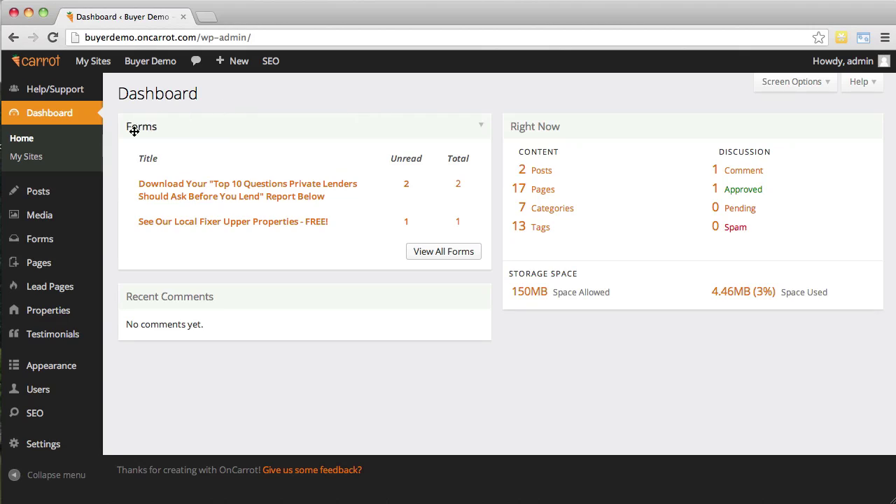
Go to Appearance > Nav Menus, opening the editor on the Footer Navigation menu
mouse_move(79, 201)
mouse_move(60, 365)
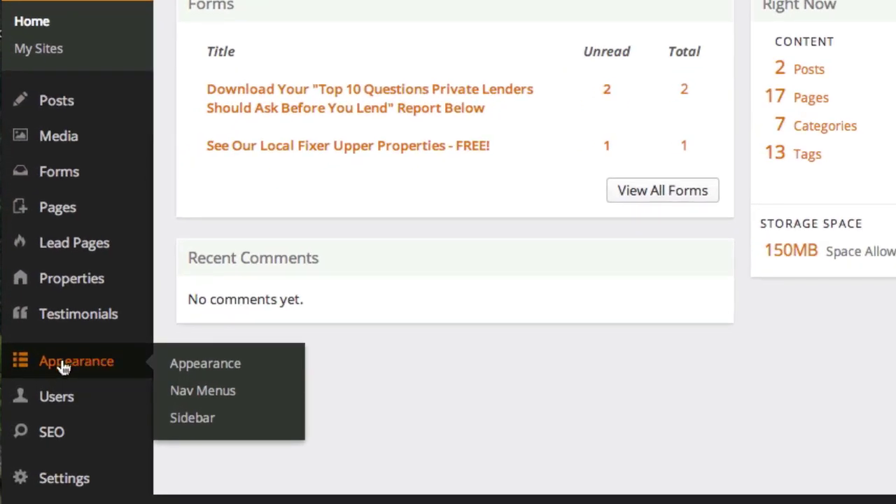
left_click(226, 396)
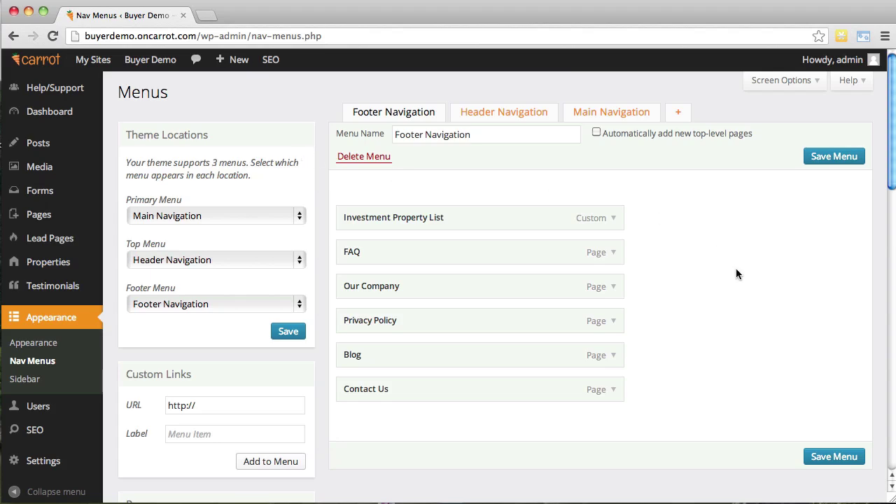
Check the live site's footer in a new tab, then view Header Navigation's four items
scroll(735, 273, "down", 15)
scroll(735, 274, "up", 15)
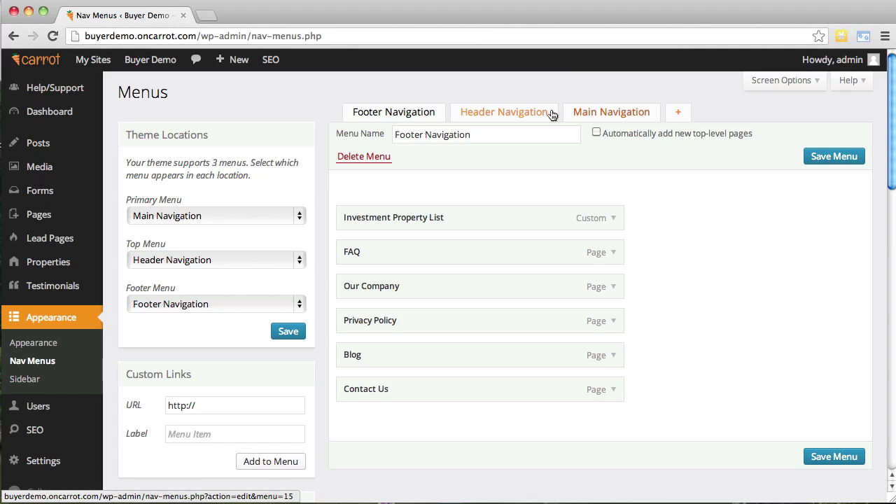
mouse_move(151, 61)
left_click(161, 85, "super")
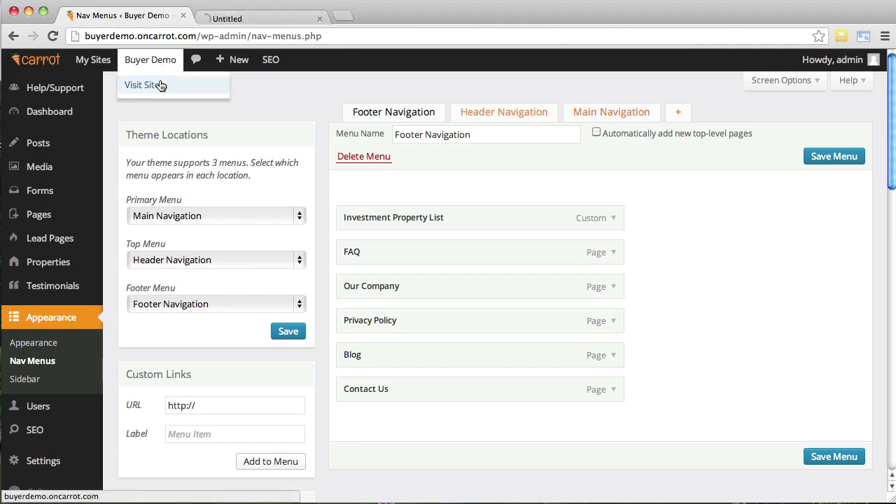
left_click(272, 17)
scroll(798, 291, "down", 15)
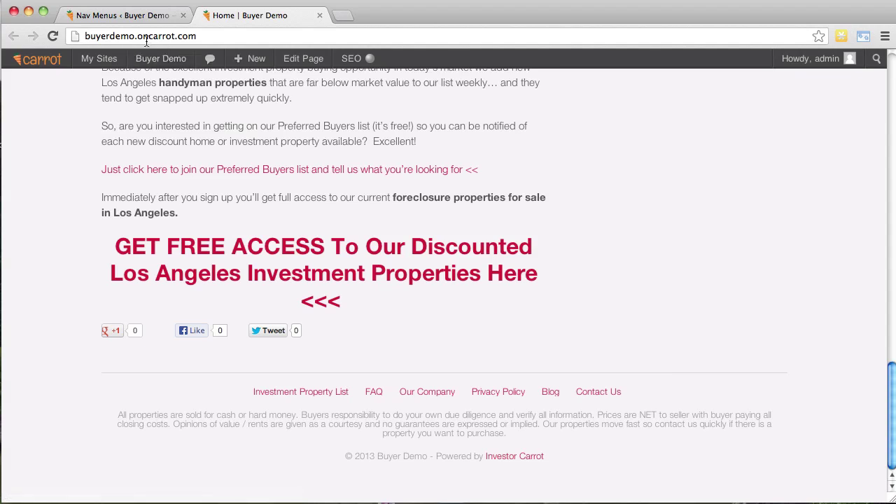
left_click(129, 15)
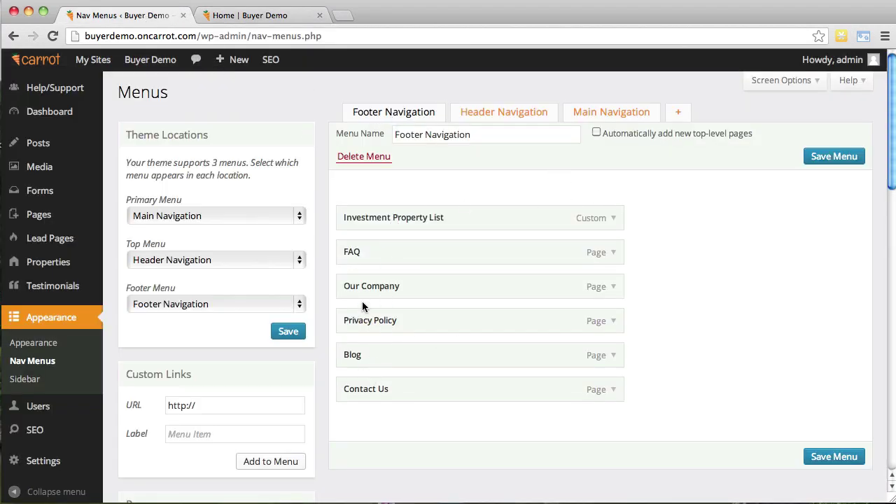
left_click(502, 114)
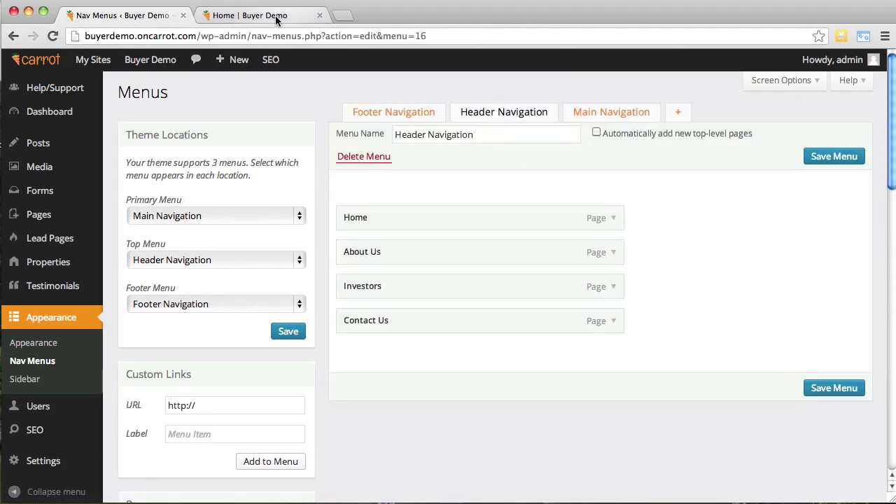
Compare the live menu bar with the Main Navigation menu's Home, Properties For Sale, Our Company, Testimonials, Blog
left_click(275, 15)
scroll(560, 228, "up", 15)
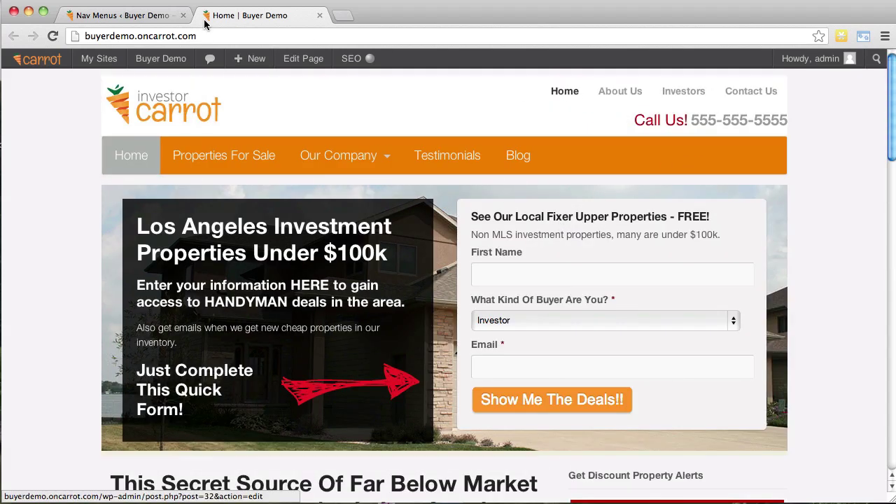
left_click(129, 16)
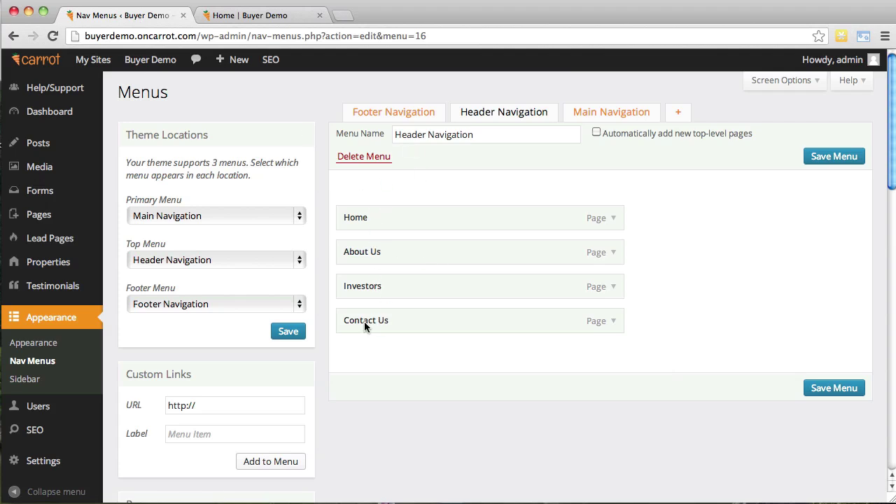
left_click(620, 118)
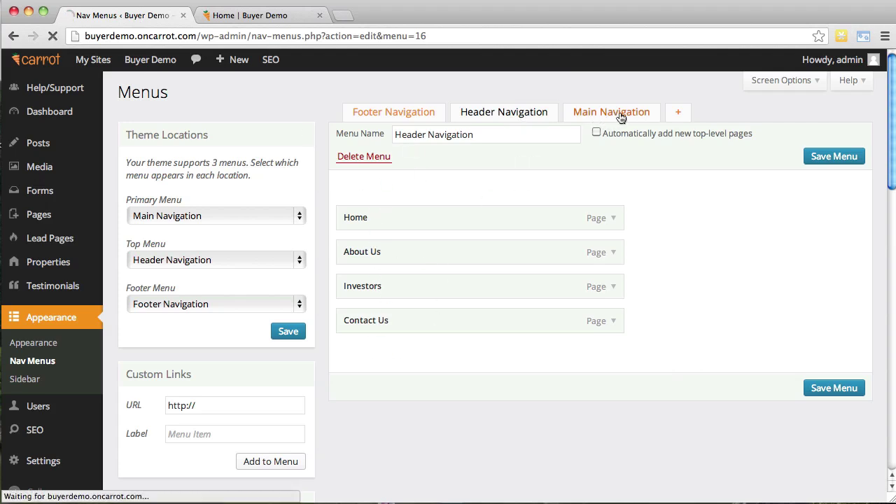
key("ctrl+Tab")
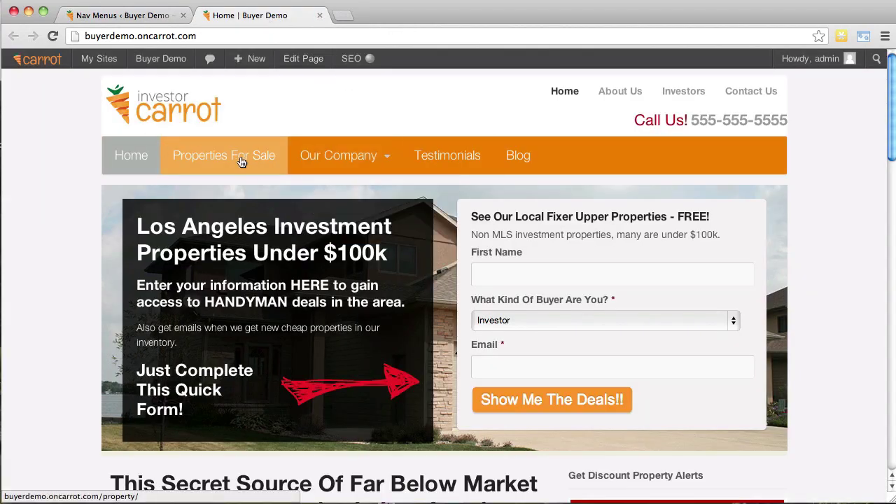
mouse_move(330, 163)
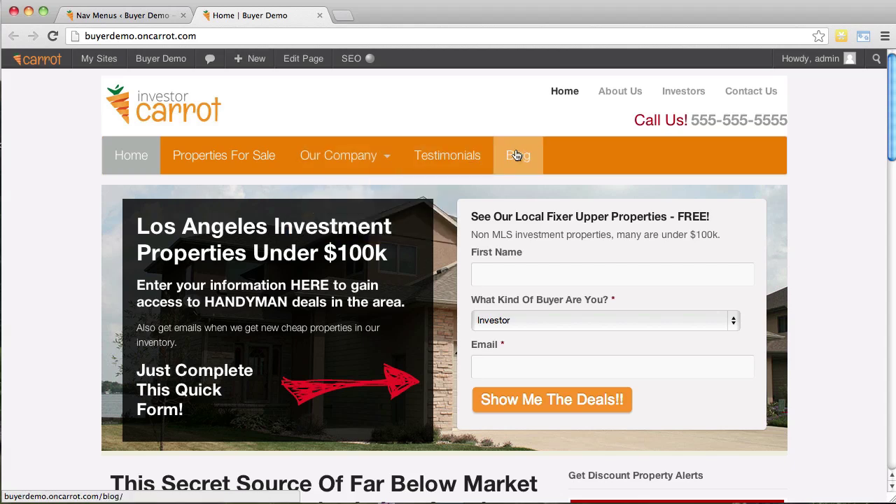
left_click(152, 19)
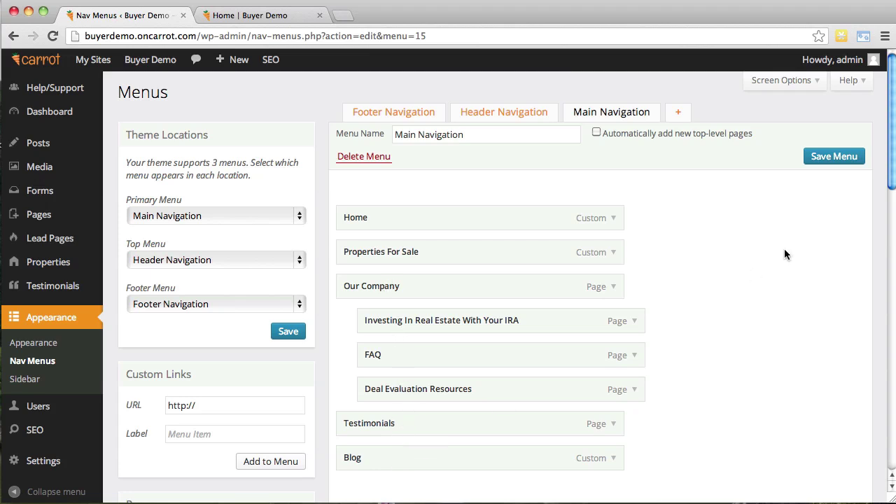
Review the Footer, Header and Main Navigation menus against the live site's menu bar
left_click(399, 112)
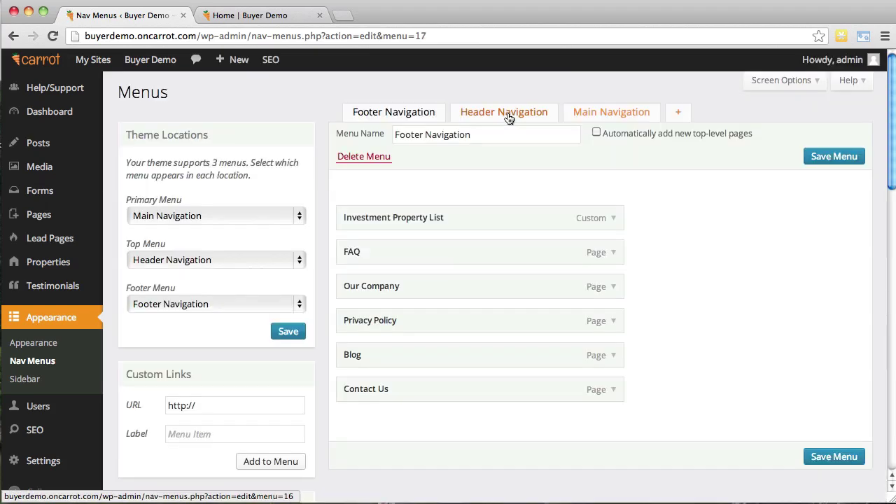
left_click(509, 115)
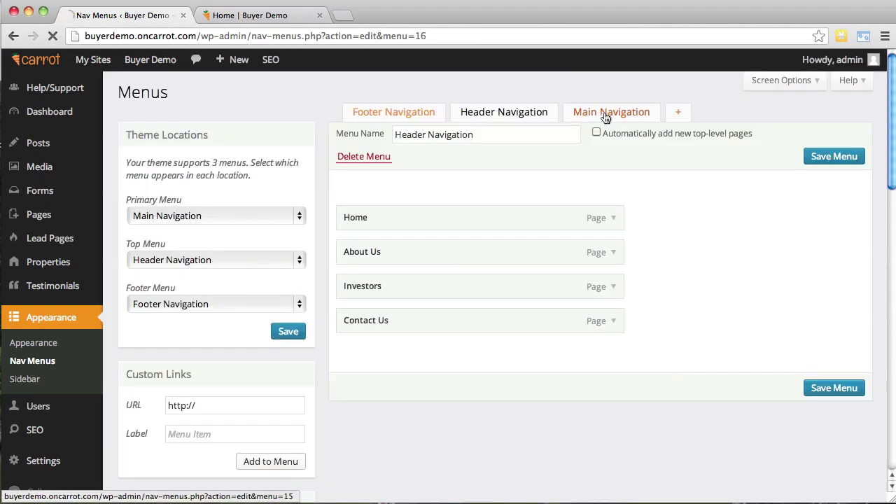
left_click(596, 115)
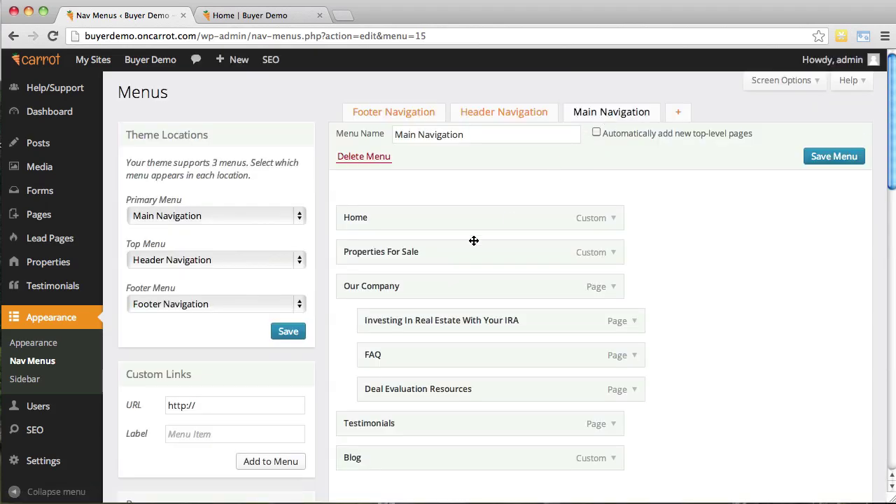
left_click(270, 20)
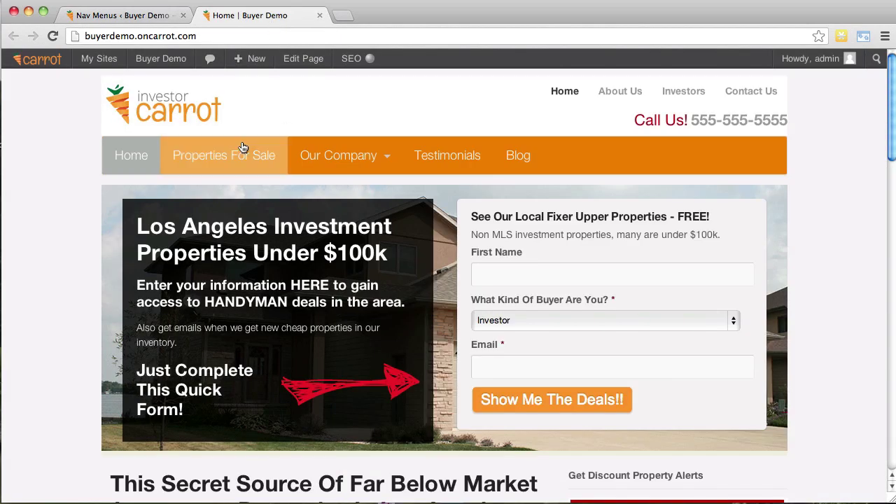
left_click(156, 14)
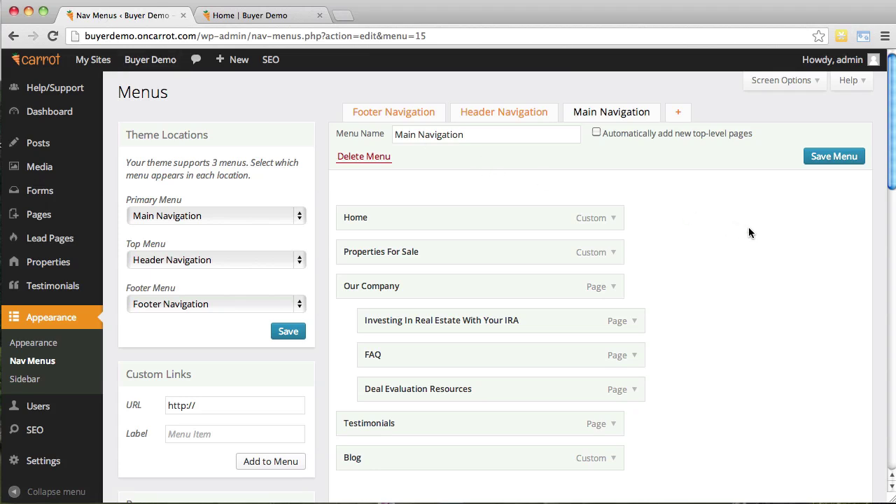
Move Home to the bottom of Main Navigation, after Blog, and save the menu
scroll(753, 233, "down", 2)
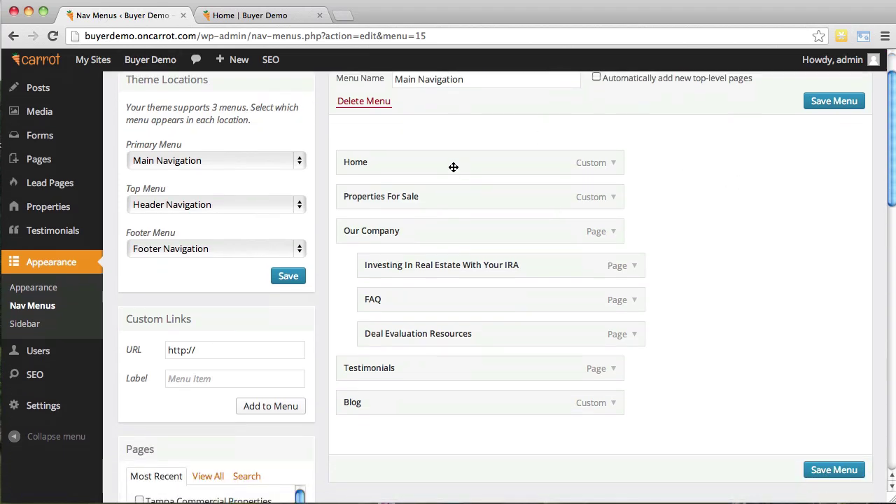
left_click_drag(453, 166, 453, 418)
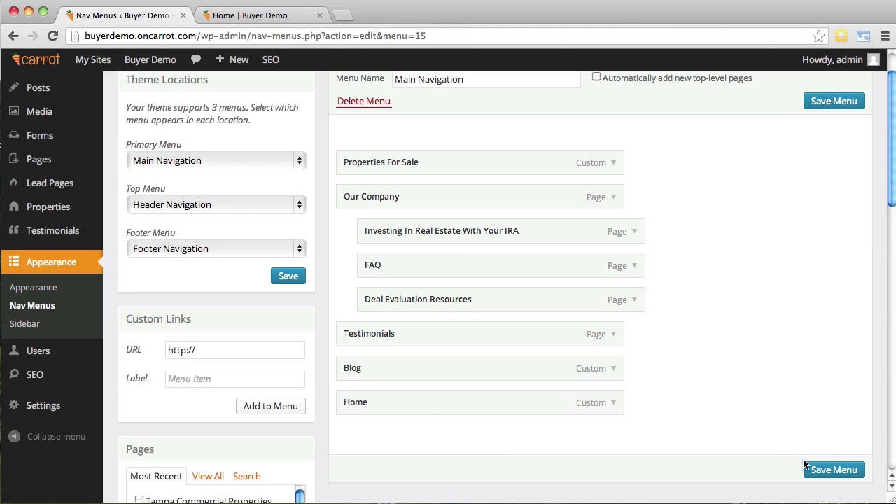
left_click(818, 469)
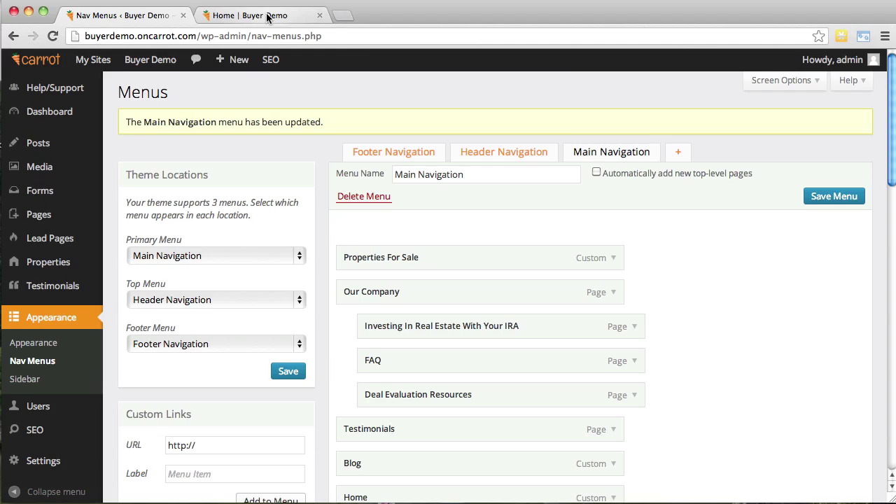
Reload the live home page to confirm Home now appears last in the navigation bar
left_click(267, 18)
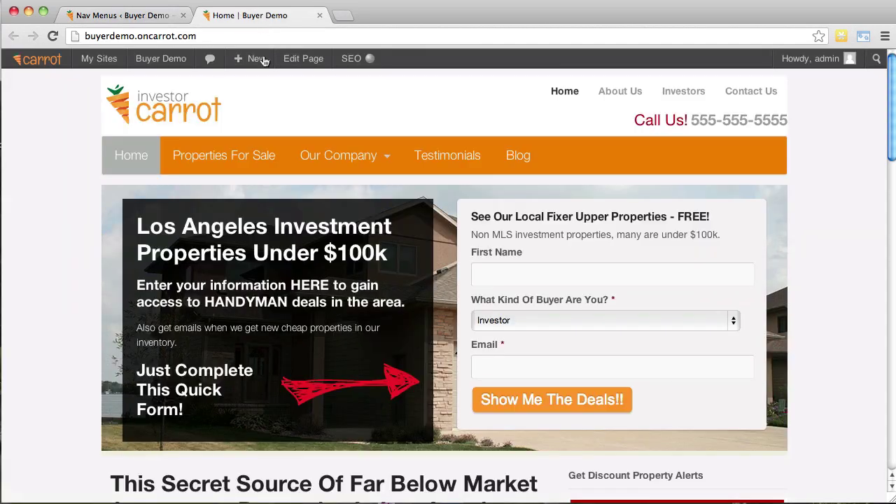
left_click(263, 35)
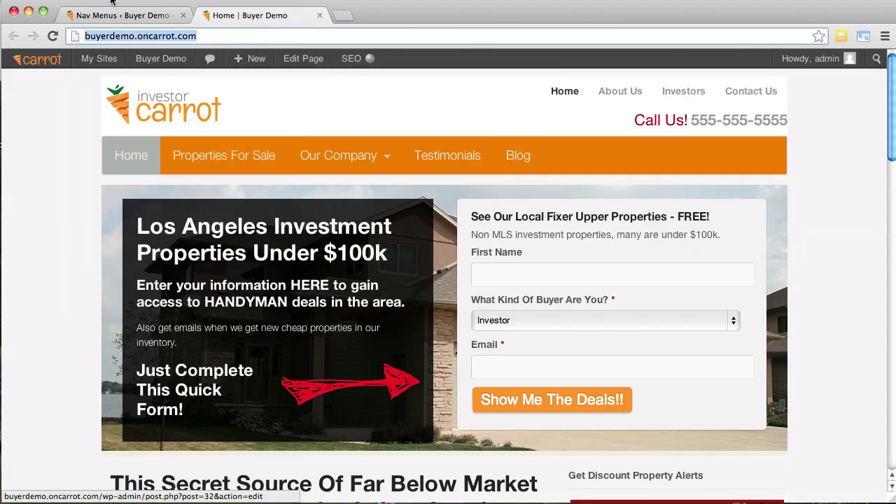
left_click(112, 36)
key("Return")
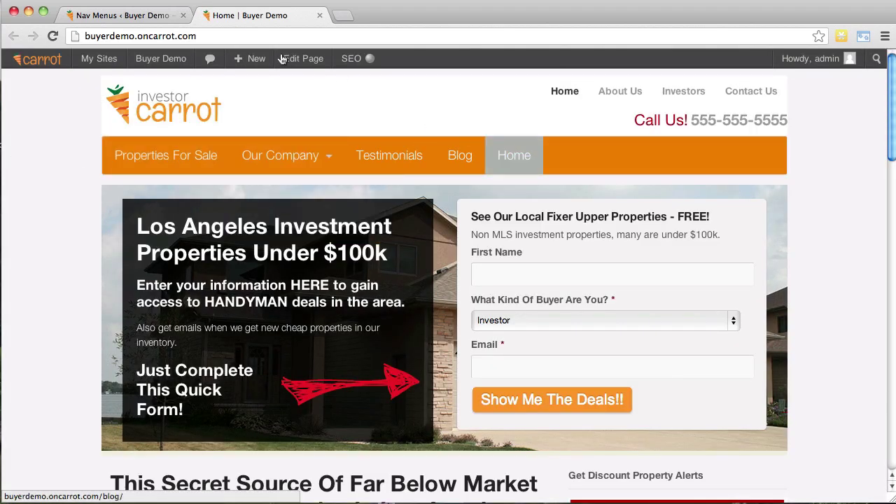
left_click(109, 14)
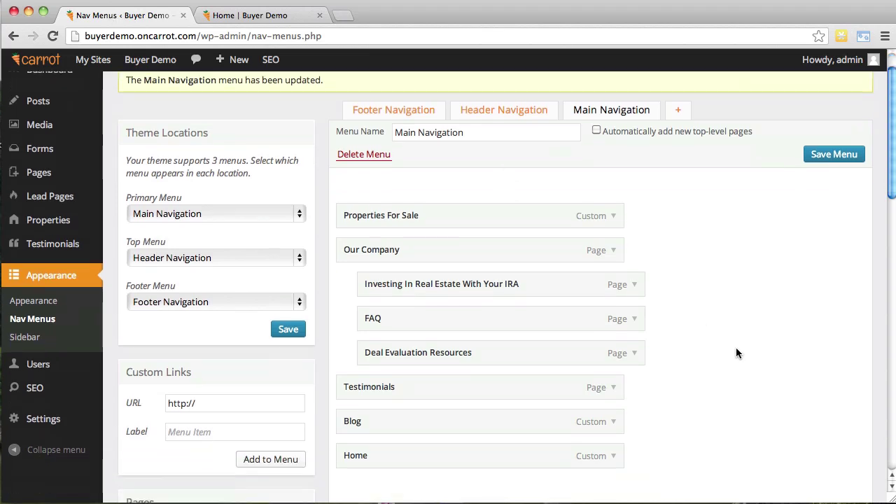
scroll(735, 347, "down", 3)
Put Home first and Testimonials second in Main Navigation, save, and reload the live home page
left_click_drag(434, 378, 430, 135)
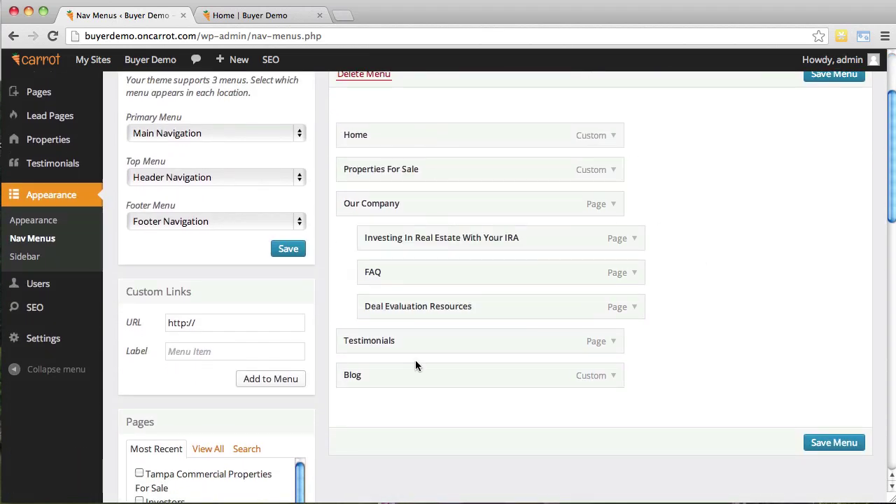
left_click_drag(412, 346, 407, 168)
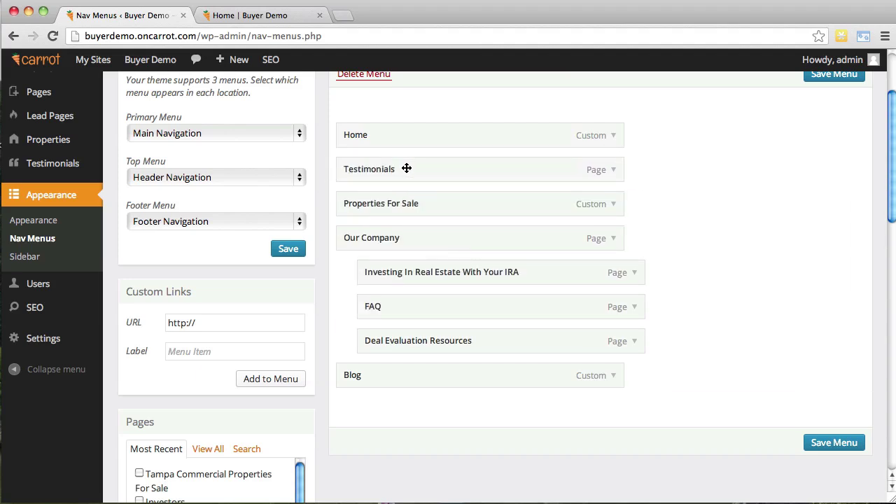
left_click(820, 440)
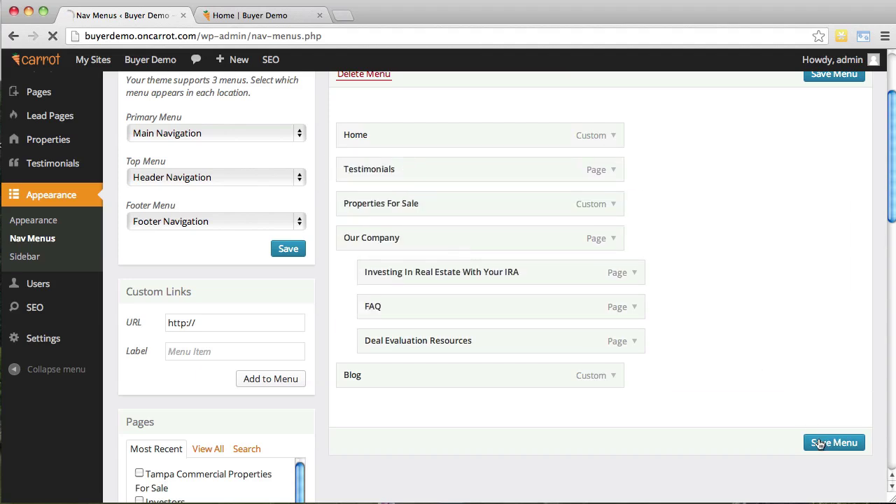
left_click(271, 15)
left_click(268, 36)
key("Return")
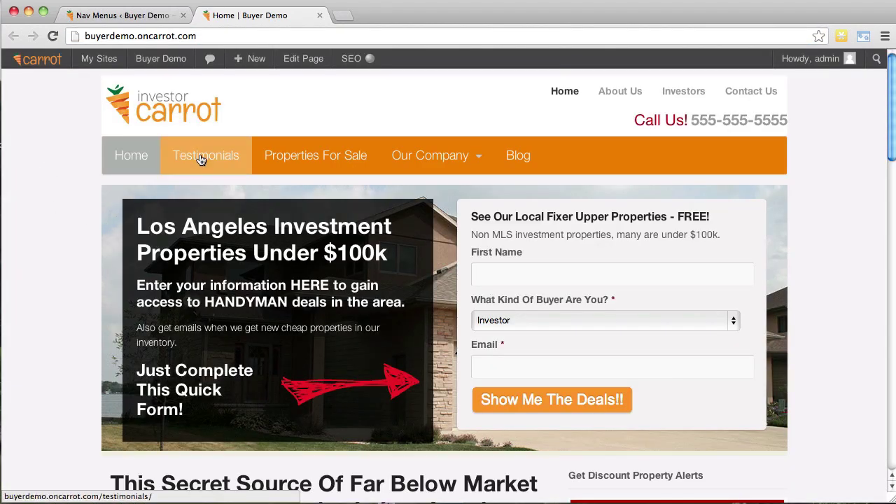
Move Testimonials below Deal Evaluation Resources and check the live Our Company dropdown
left_click(162, 15)
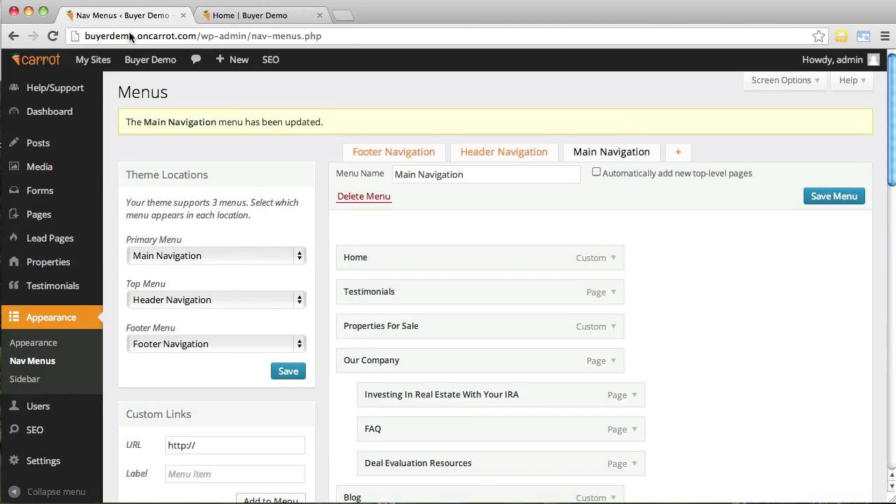
scroll(710, 233, "down", 5)
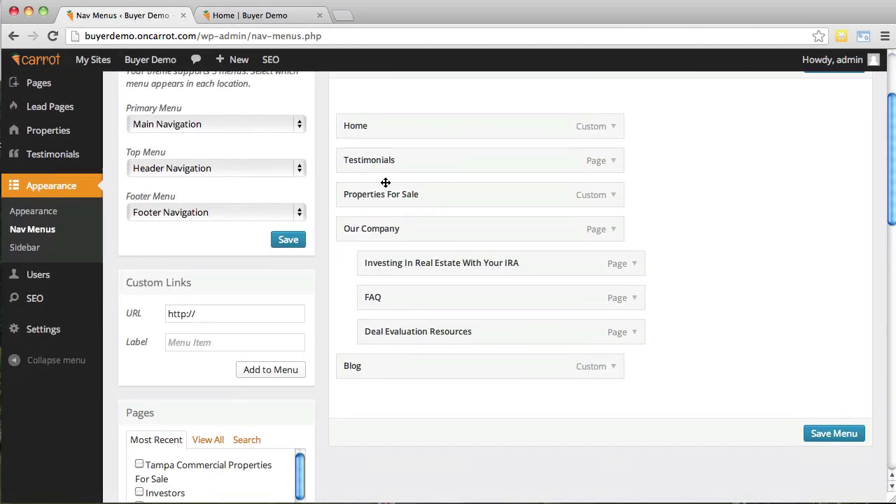
left_click_drag(386, 182, 378, 339)
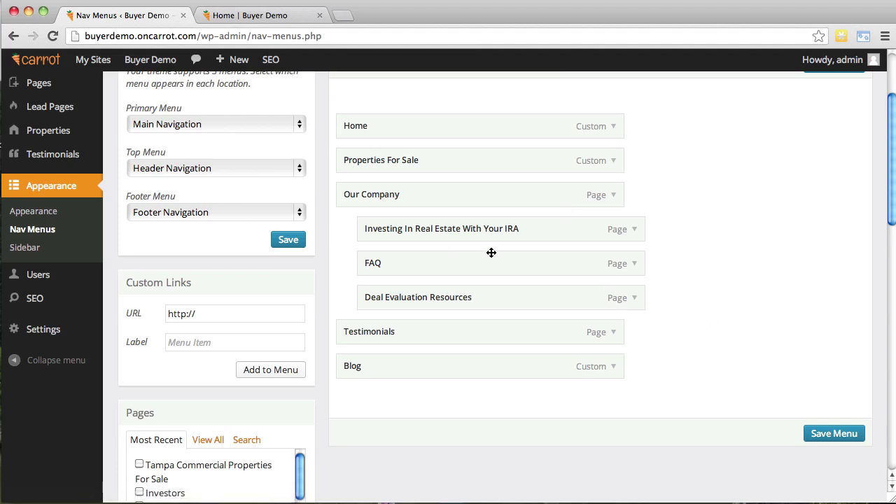
left_click(270, 14)
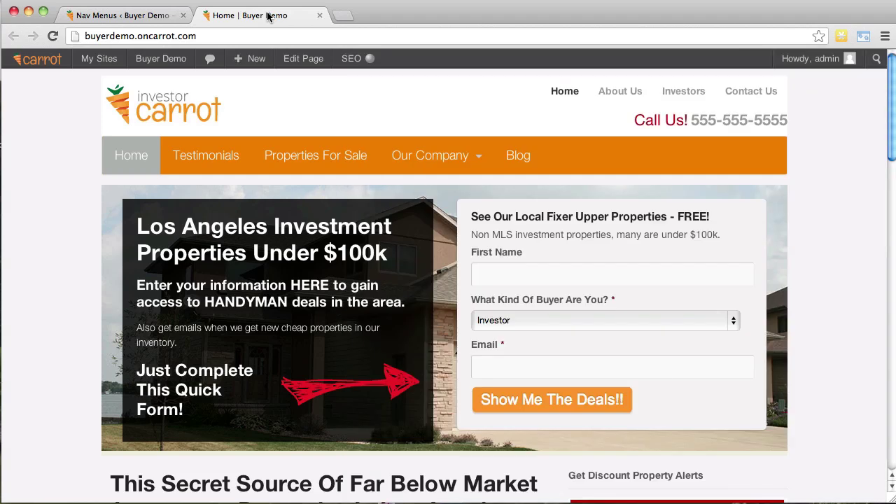
mouse_move(438, 154)
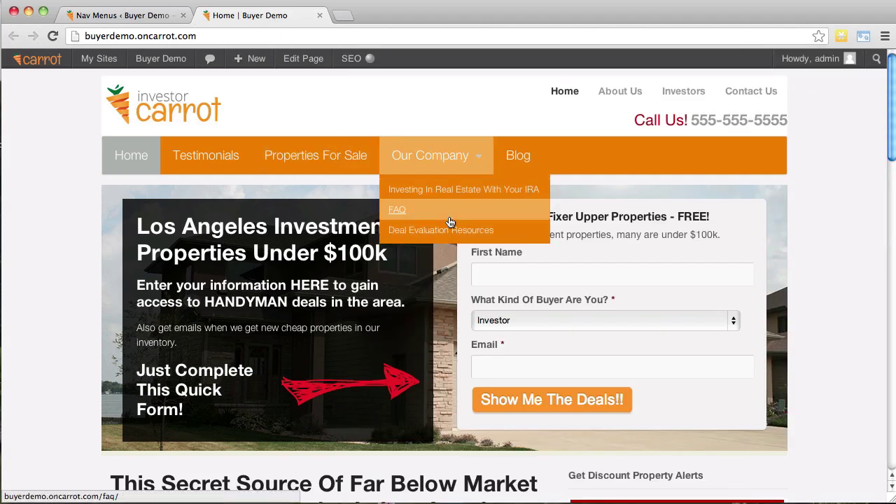
left_click(128, 16)
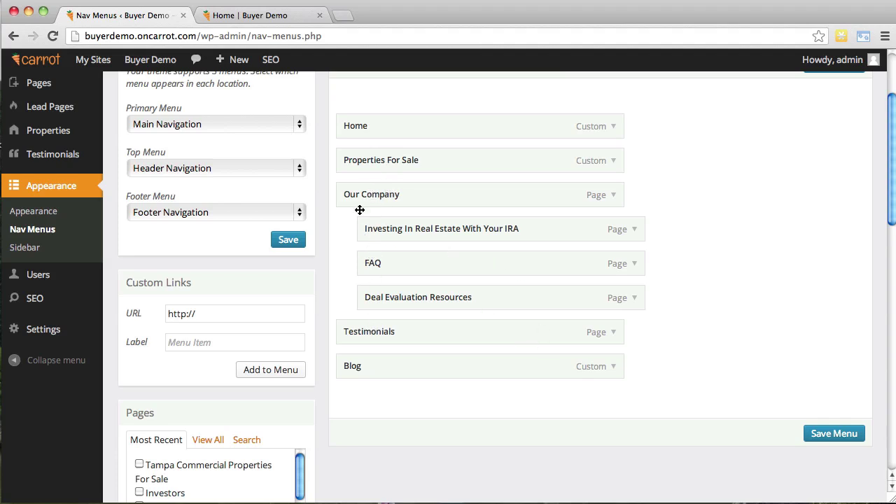
Indent Testimonials to make it Our Company's fourth sub-item after Deal Evaluation Resources
left_click_drag(374, 328, 400, 328)
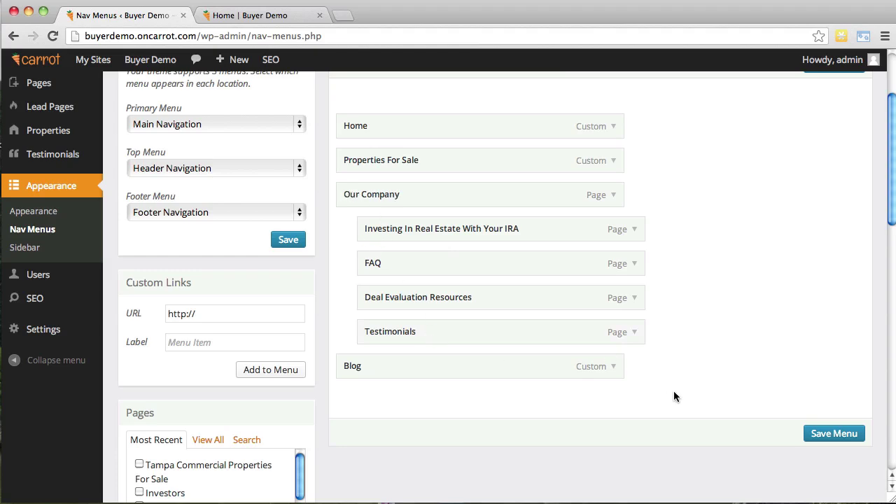
Save the menu and reload the live site to confirm Testimonials sits under Our Company's dropdown
left_click(837, 435)
left_click(244, 11)
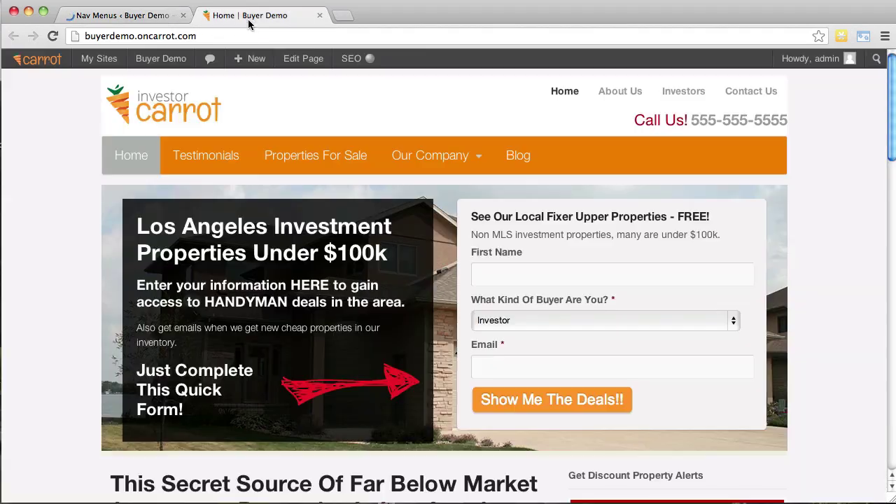
left_click(248, 34)
key("Return")
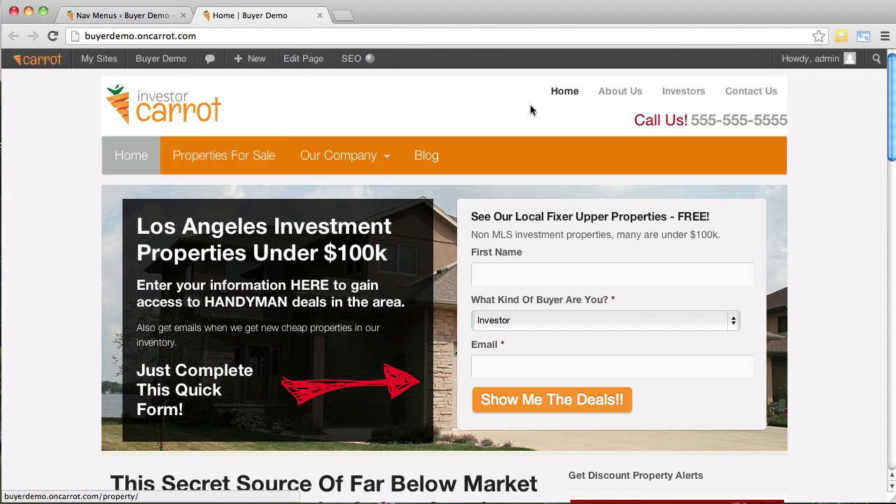
mouse_move(352, 154)
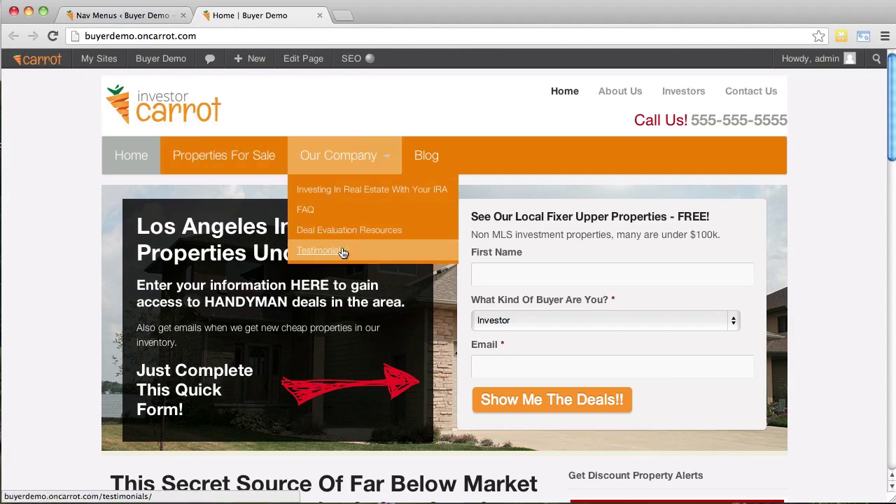
left_click(130, 15)
Drag Testimonials back to the top level, between Our Company and Blog, and save Main Navigation
scroll(613, 270, "down", 3)
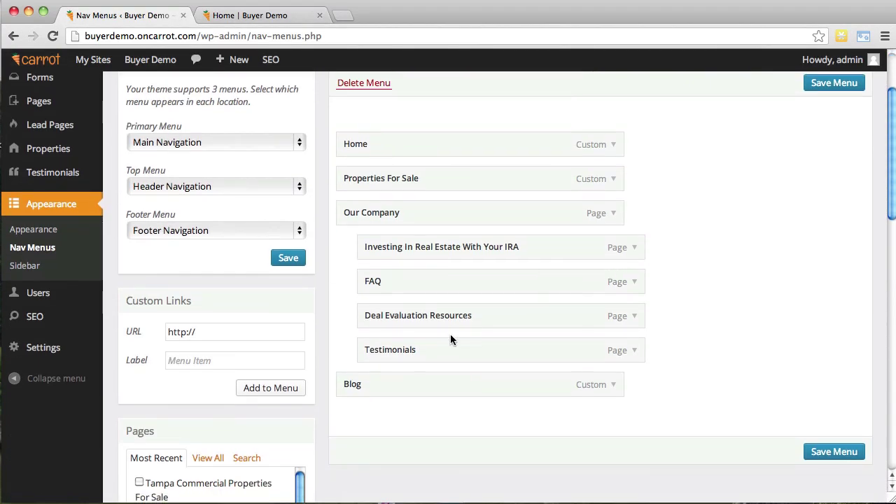
left_click_drag(450, 341, 436, 357)
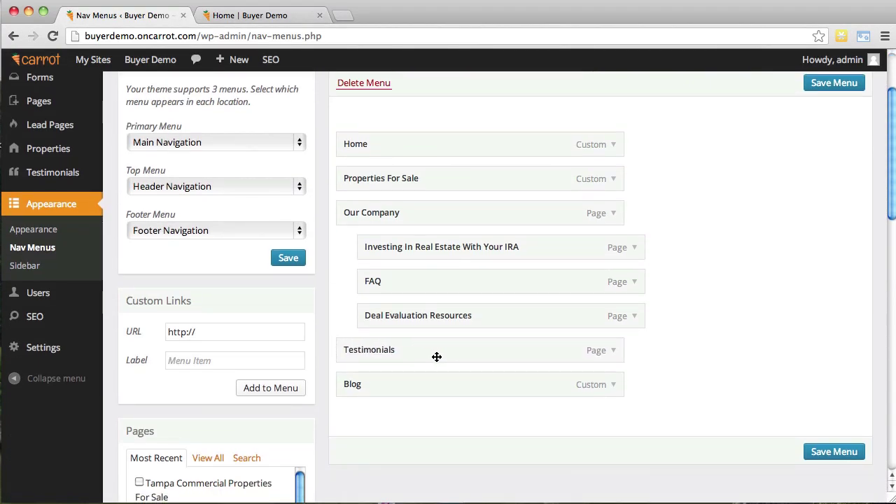
left_click(841, 457)
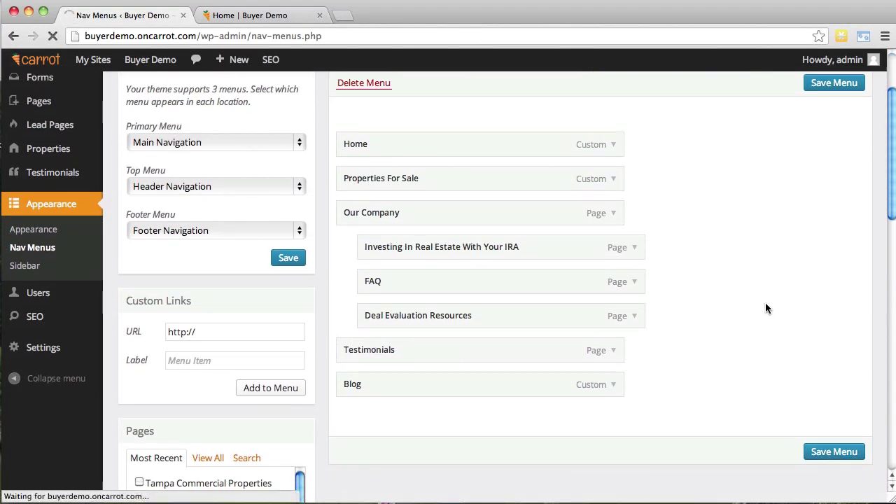
scroll(757, 302, "down", 3)
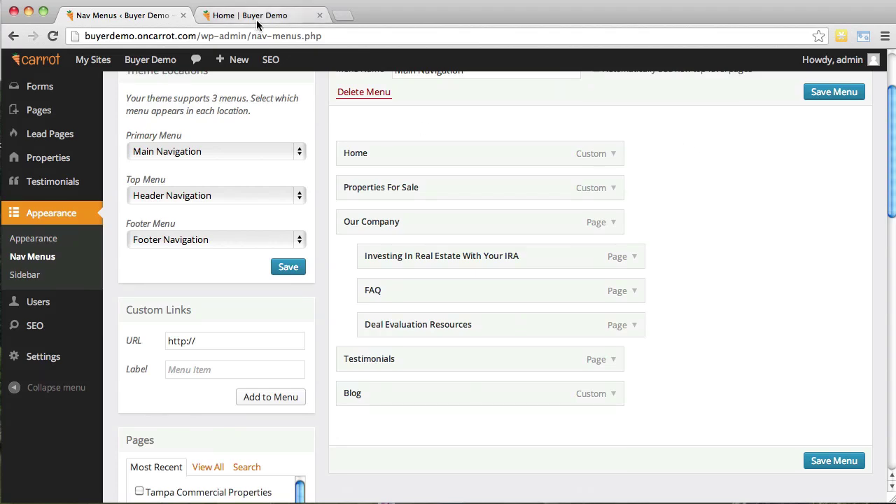
On the live site, open the Properties For Sale page, then the 950 SE Oak Ave listing
left_click(294, 15)
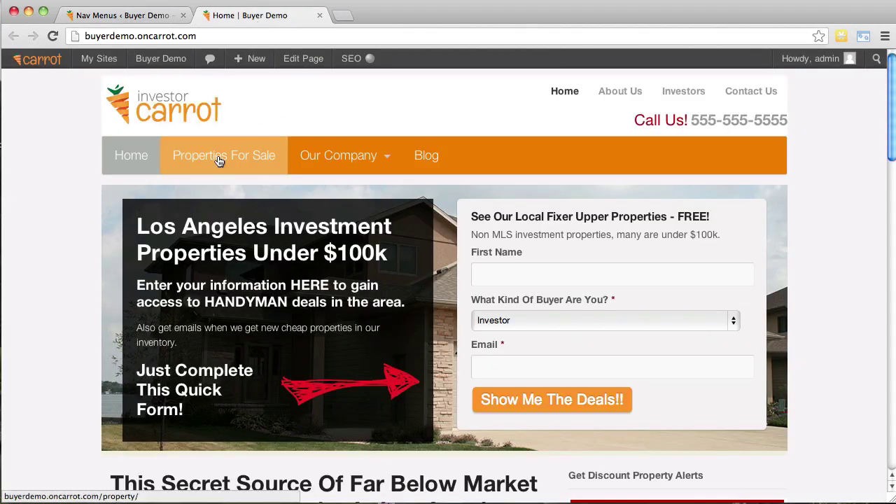
left_click_drag(182, 225, 325, 253)
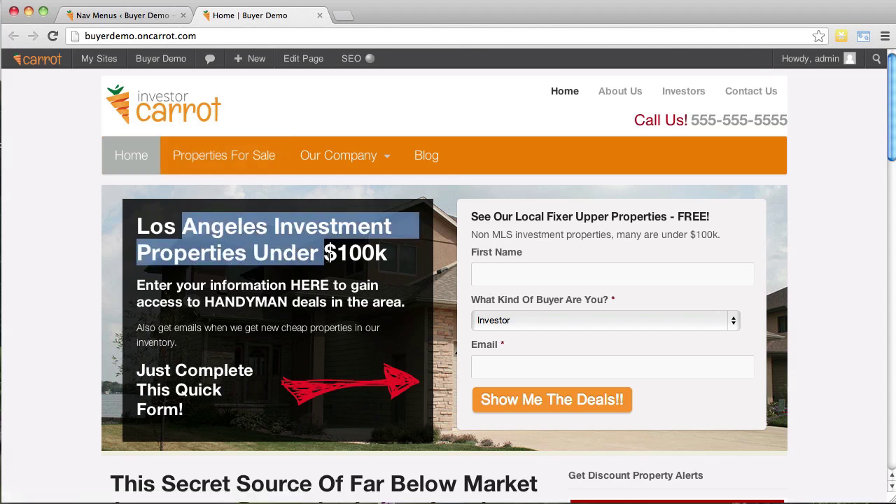
left_click(215, 160)
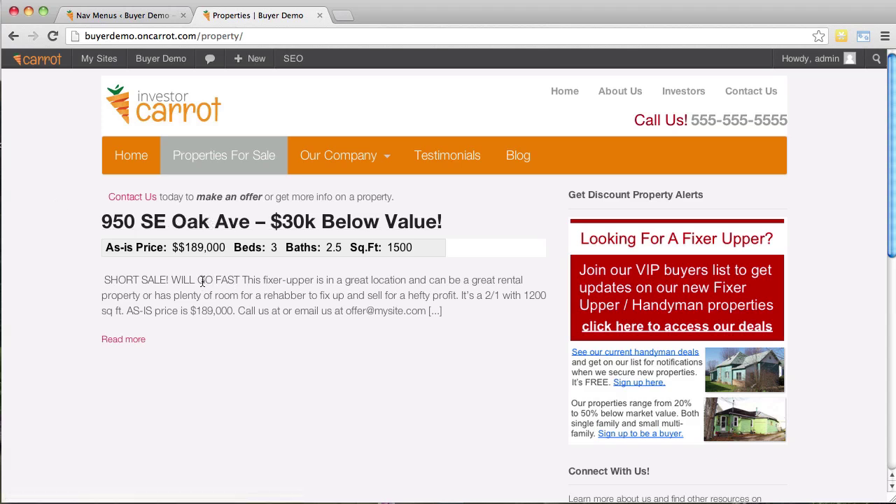
left_click_drag(198, 281, 352, 307)
left_click(351, 308)
left_click(278, 221)
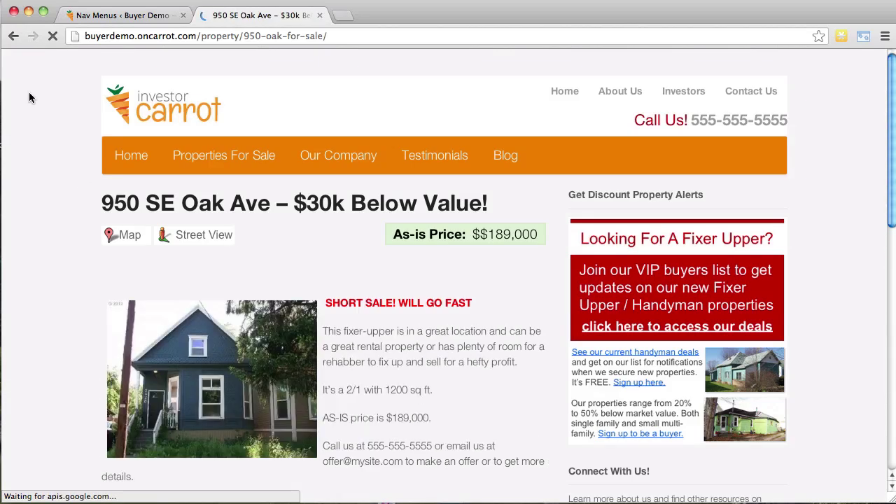
Go back twice to the site's home page and scroll through it
left_click(14, 36)
left_click(13, 36)
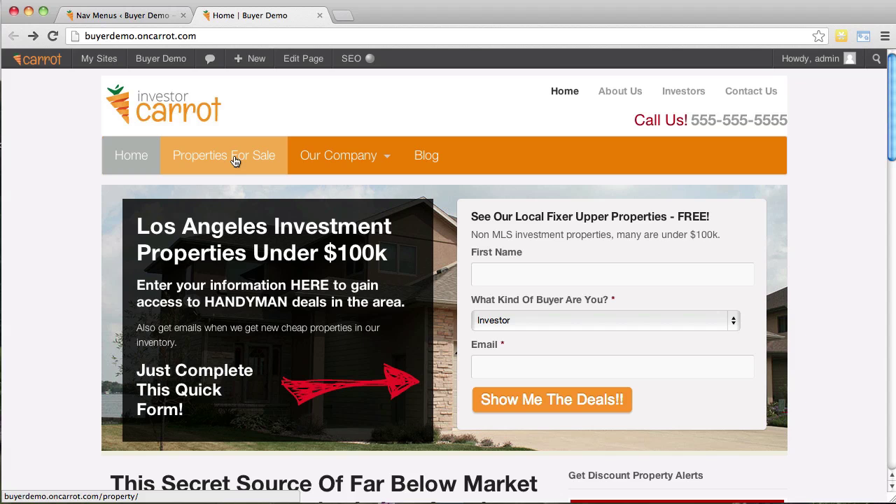
left_click_drag(182, 225, 335, 247)
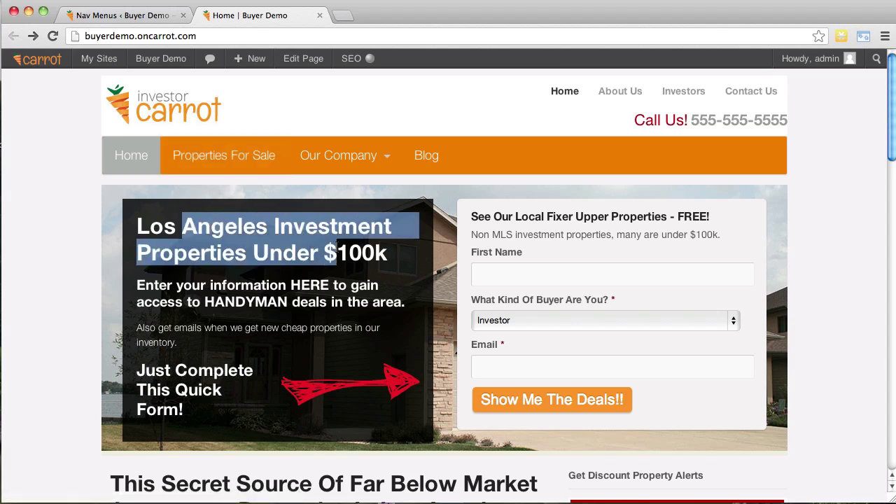
left_click(335, 245)
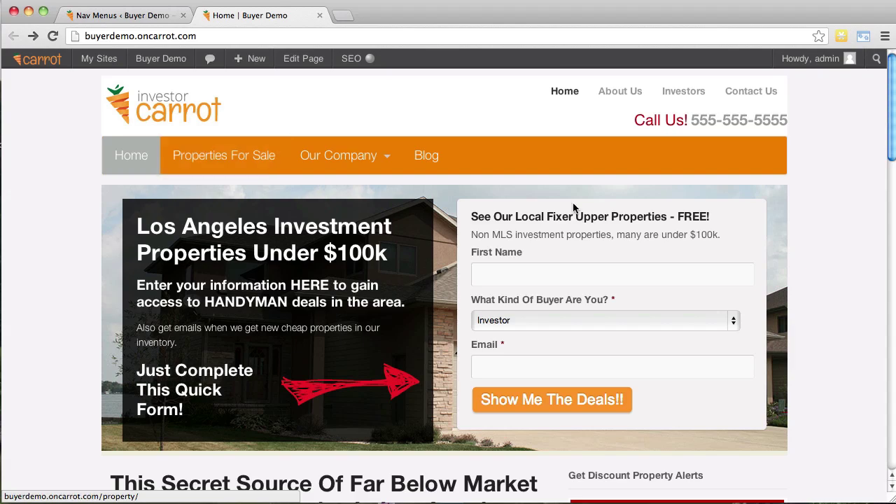
scroll(780, 244, "down", 5)
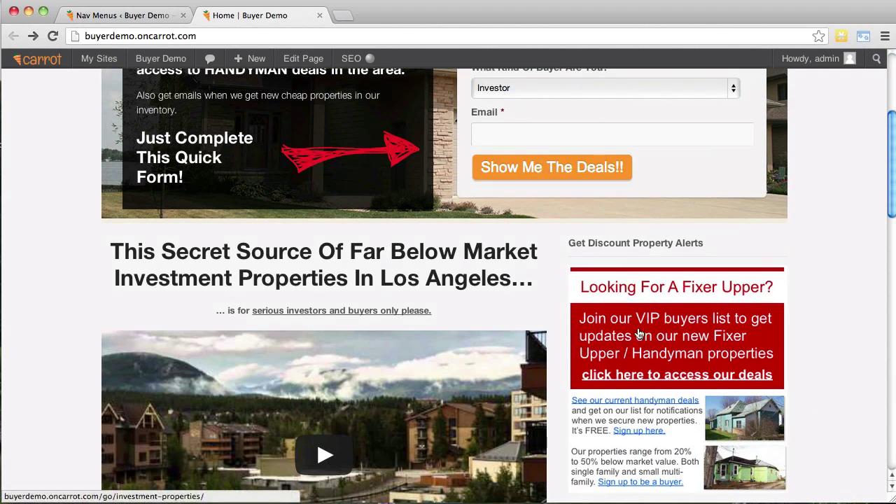
scroll(838, 241, "down", 2)
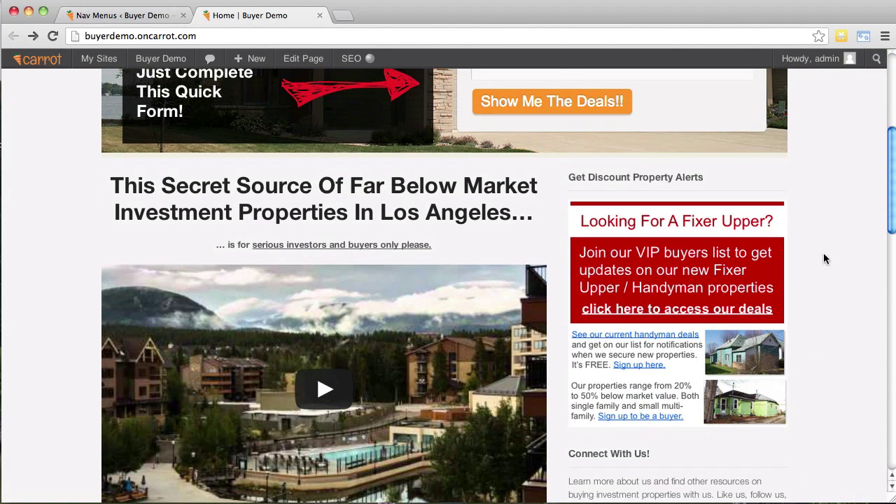
scroll(823, 259, "up", 7)
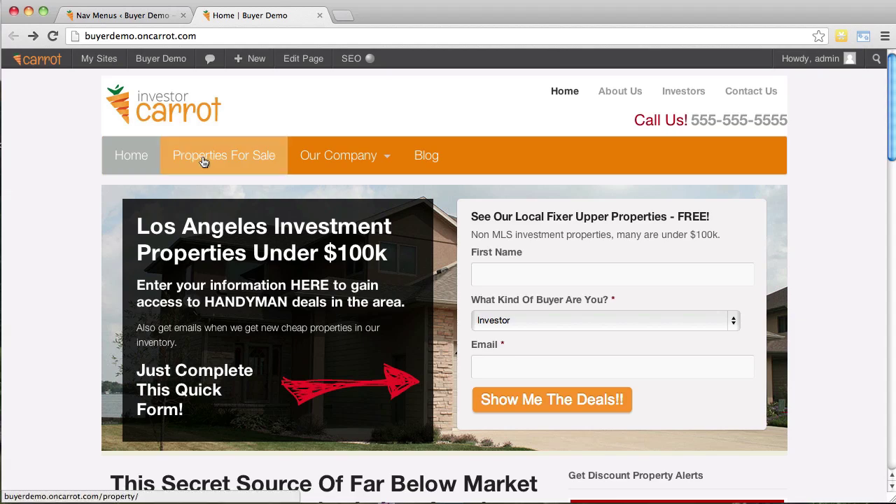
scroll(837, 220, "down", 7)
Open the investment-properties lead page from the sidebar ad
left_click(620, 266)
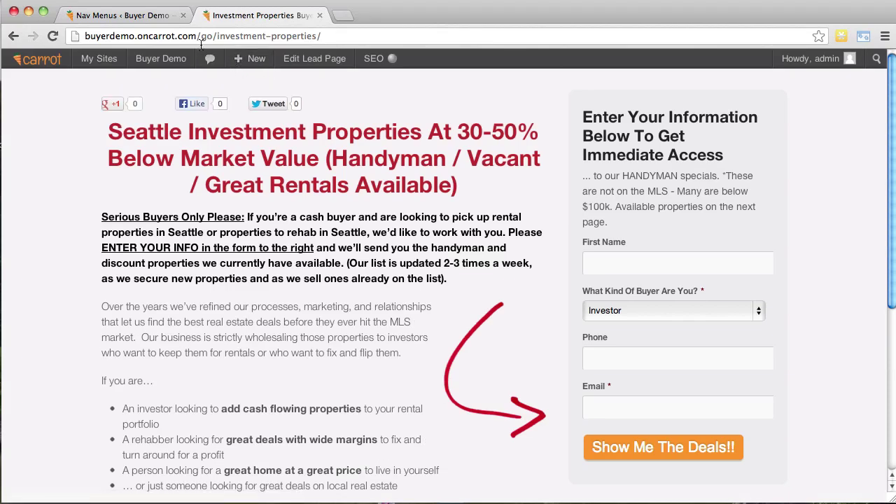
left_click(199, 42)
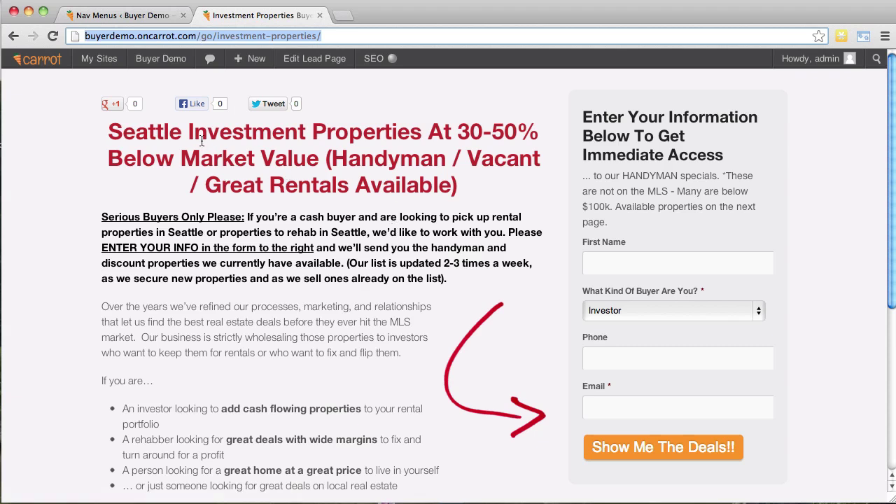
left_click_drag(188, 133, 346, 184)
left_click(345, 184)
Copy the lead page's web address and return to the Nav Menus editor
left_click(254, 39)
right_click(166, 36)
left_click(203, 51)
left_click(138, 13)
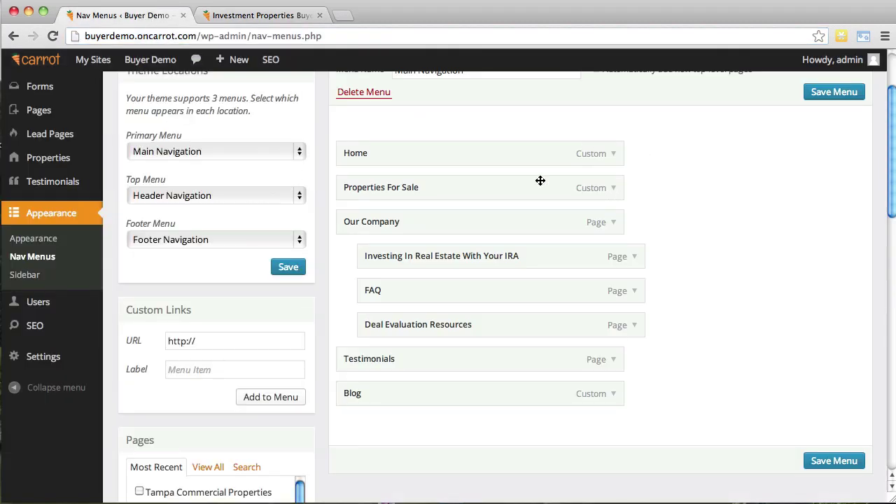
Expand Properties For Sale and select its /property/ URL, then return the site tab to the home page
left_click(613, 187)
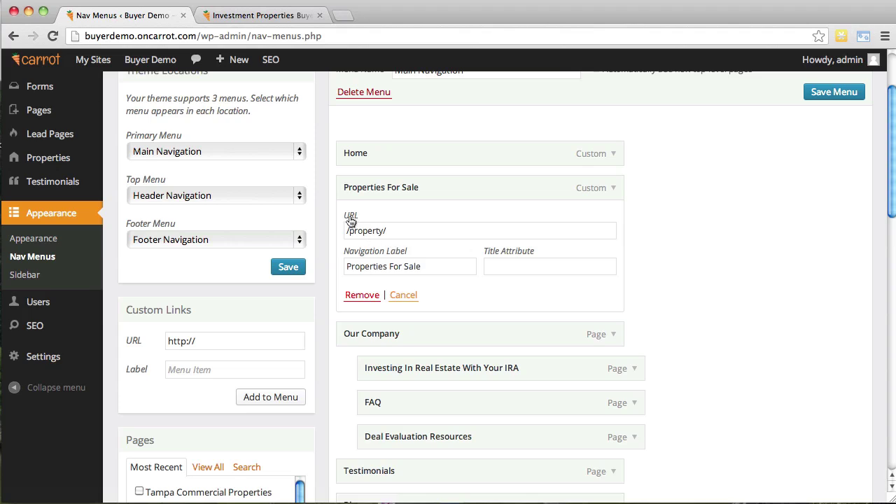
triple_click(384, 231)
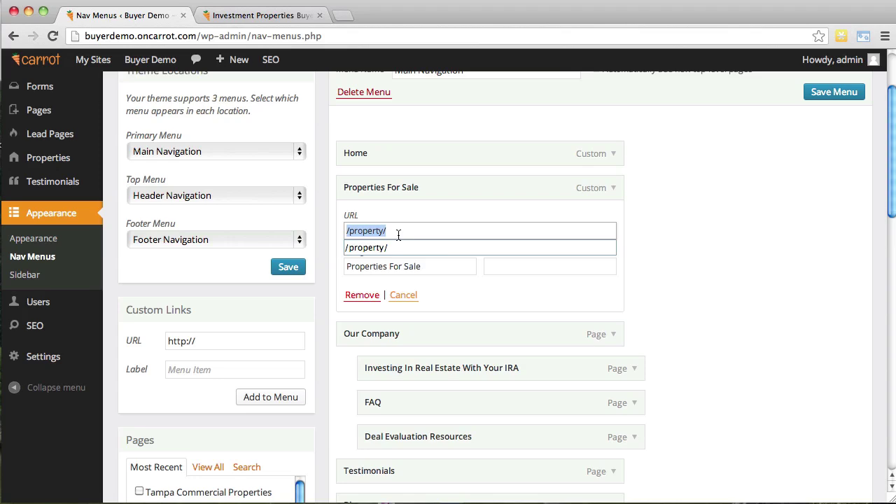
left_click(266, 17)
left_click(14, 36)
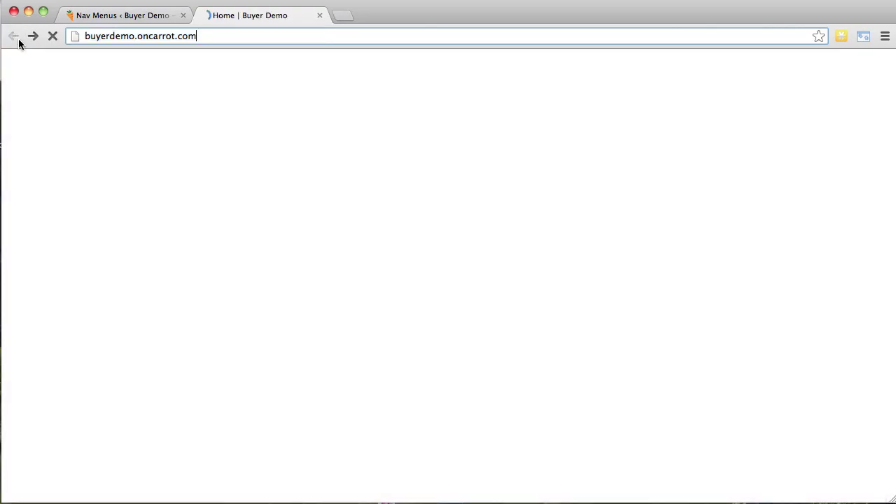
scroll(234, 224, "up", 5)
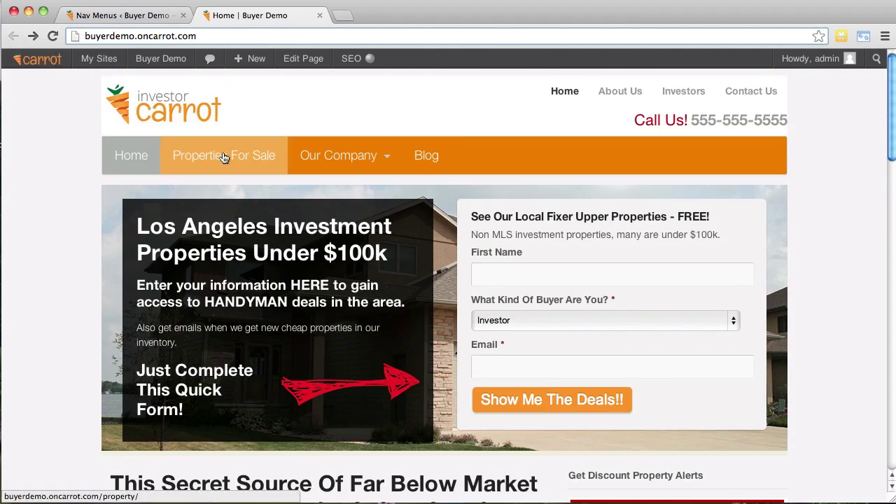
left_click(122, 14)
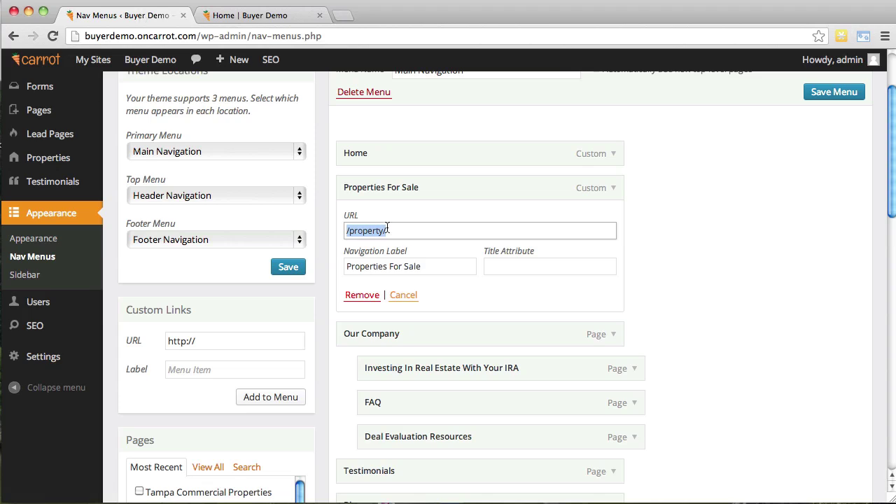
key("super+v")
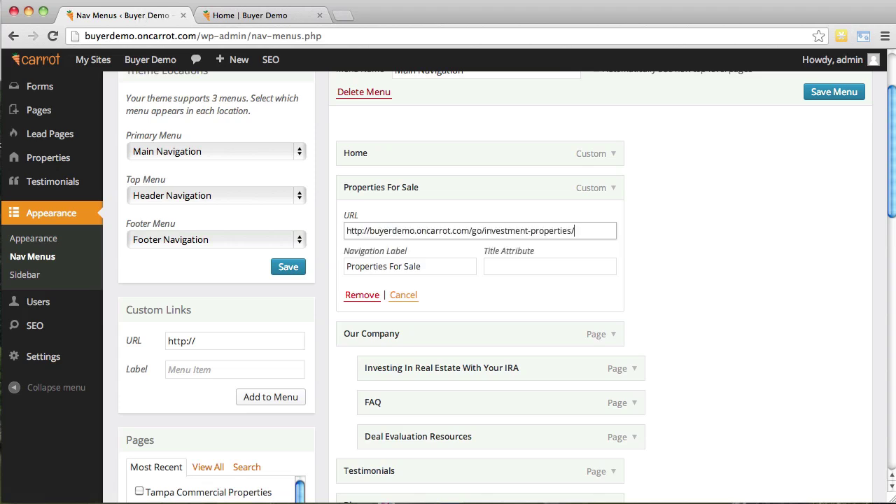
mouse_move(465, 234)
left_mouse_down()
mouse_move(369, 235)
mouse_move(448, 236)
left_mouse_up()
left_click(370, 234)
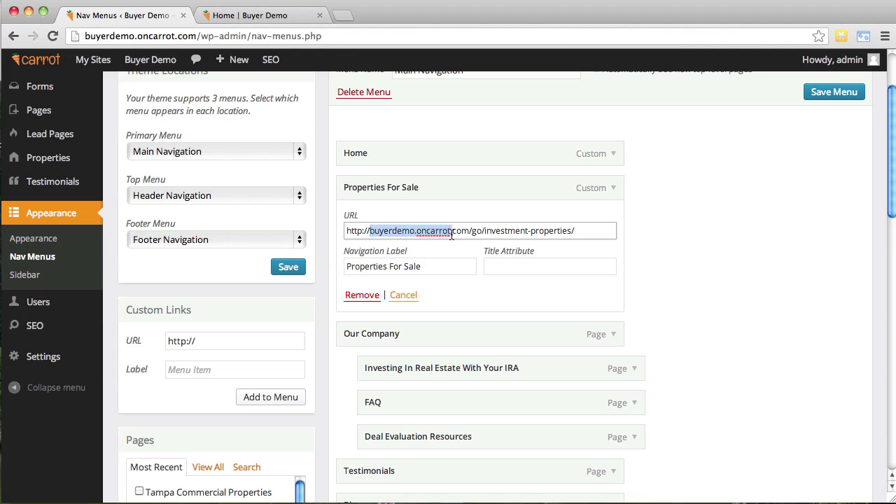
type("abcprop")
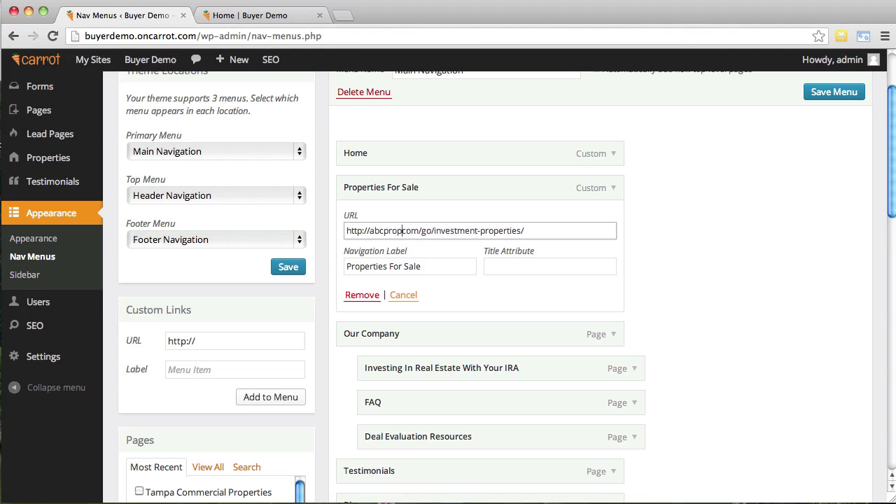
type("ertie")
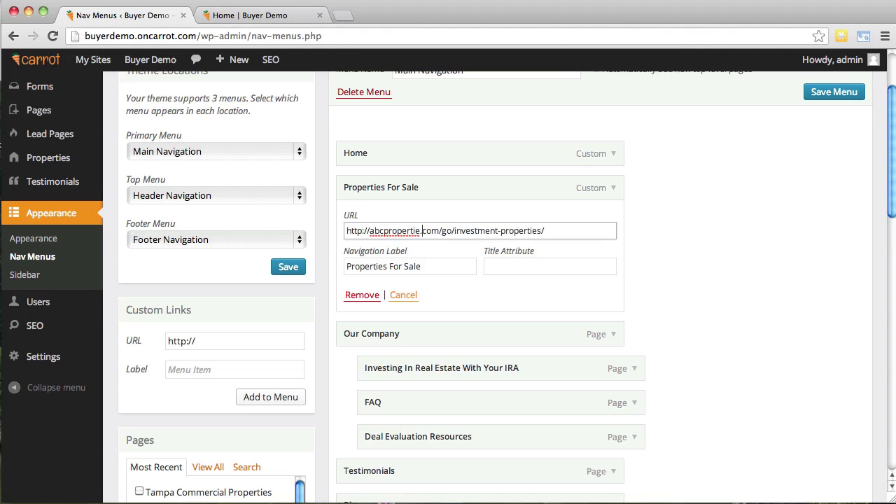
type("s")
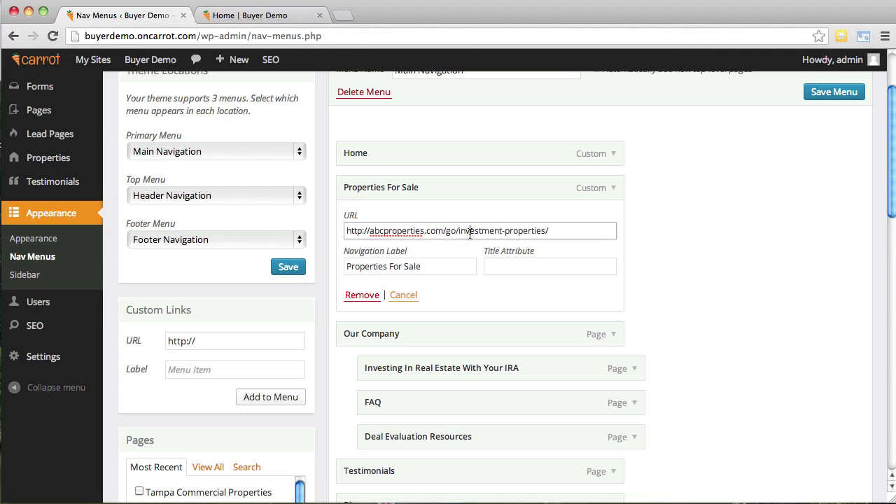
double_click(438, 231)
key("super+a")
key("super+v")
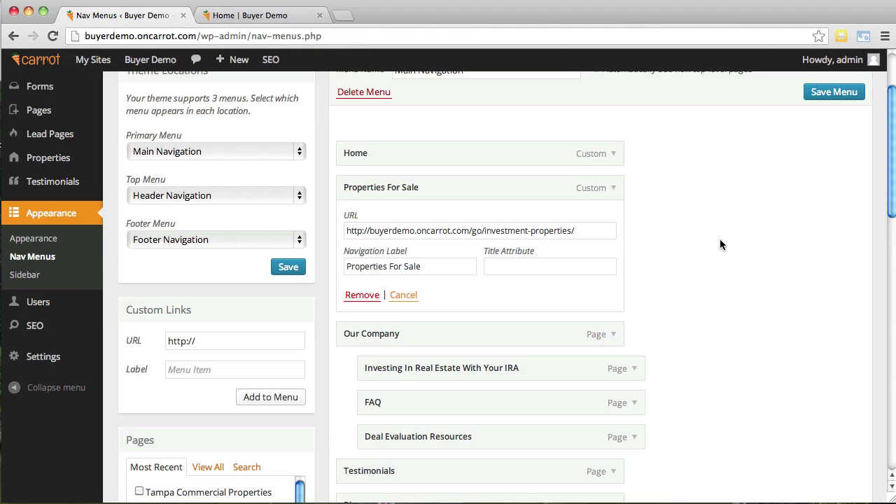
left_click(856, 92)
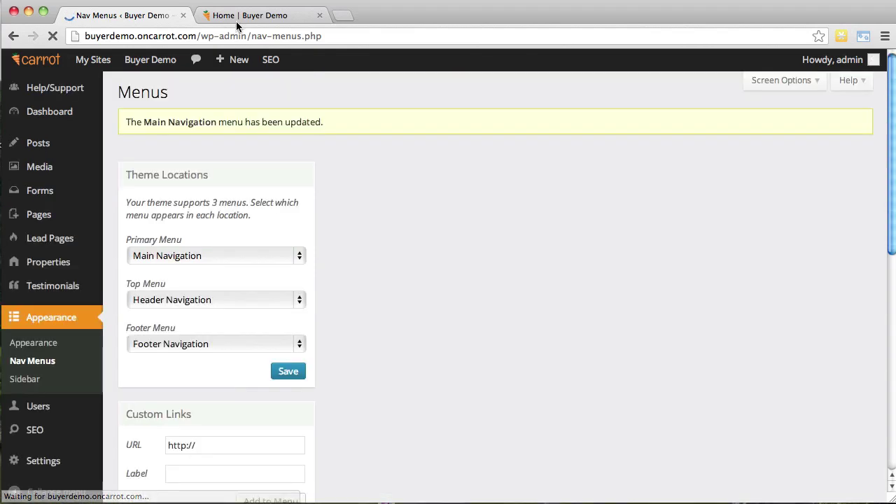
Reload the live home page to show the updated menu
left_click(238, 16)
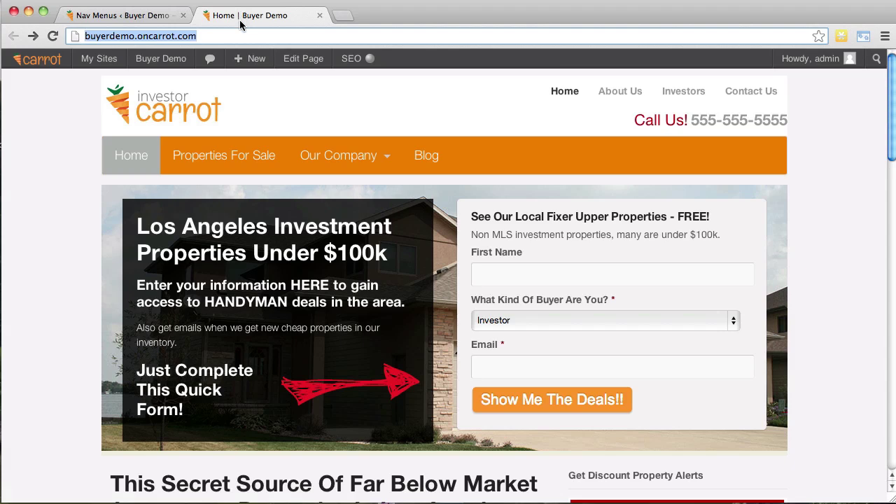
left_click(235, 38)
key("Return")
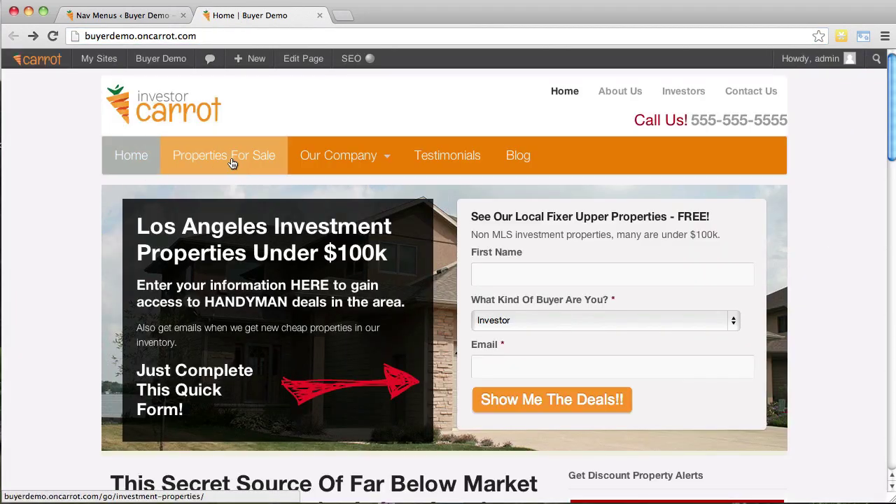
Follow Properties For Sale to the Seattle investment-properties lead page, then go back home
left_click(233, 163)
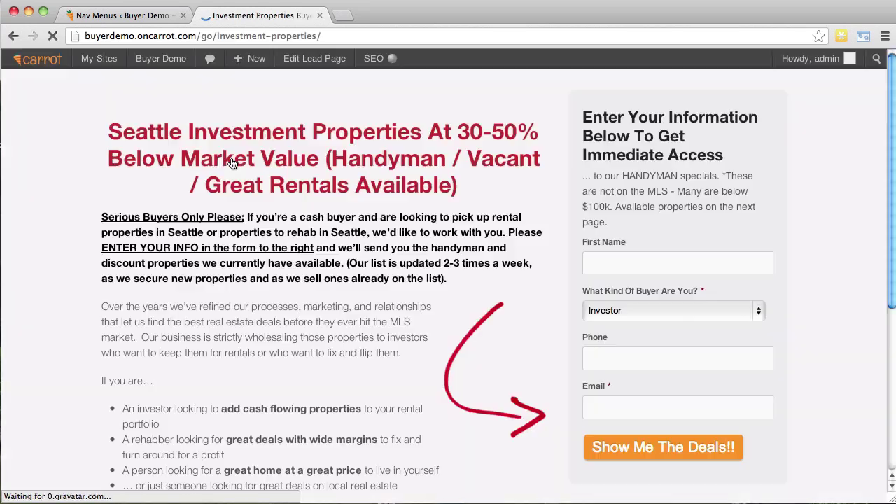
left_click_drag(183, 130, 353, 186)
left_click(354, 186)
left_click(343, 181)
scroll(343, 180, "down", 3)
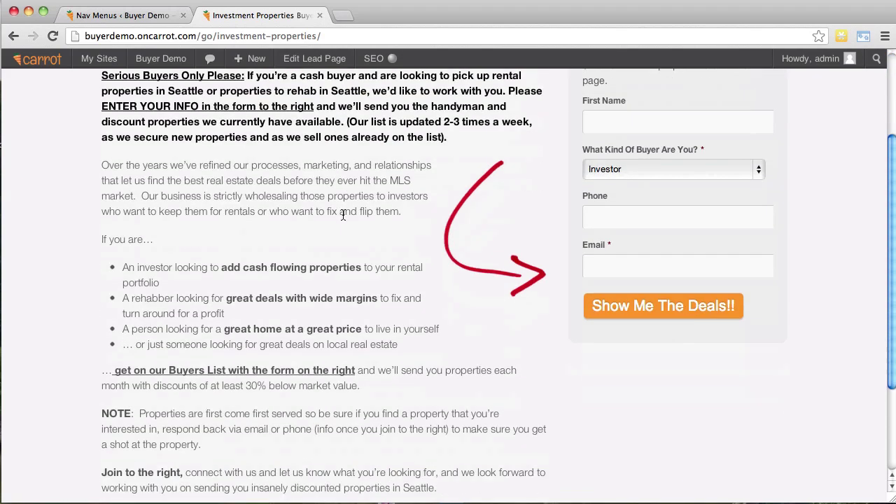
scroll(343, 181, "up", 3)
left_click(13, 35)
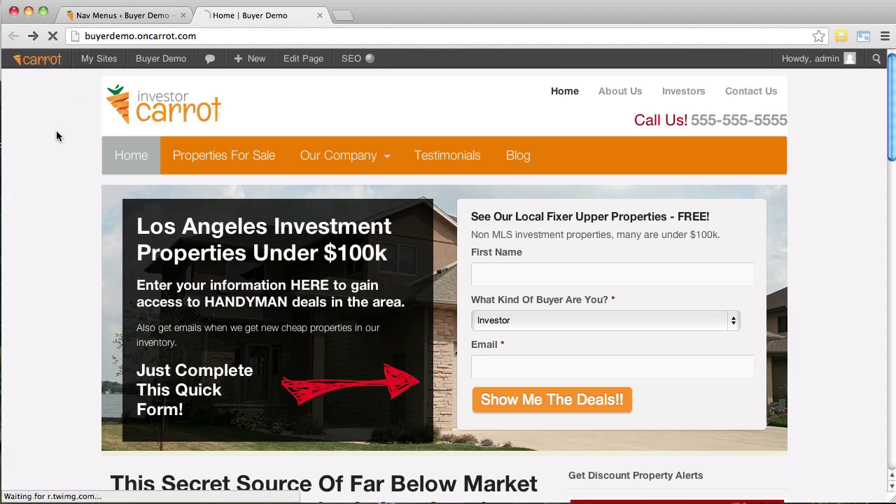
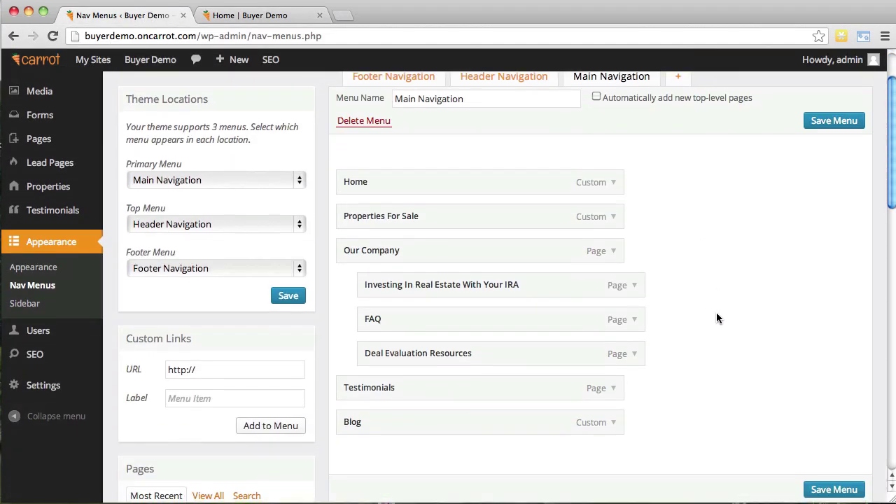
Inspect the Our Company, IRA post and Testimonials menu items, glancing at the live homepage
left_click(606, 251)
left_click(606, 251)
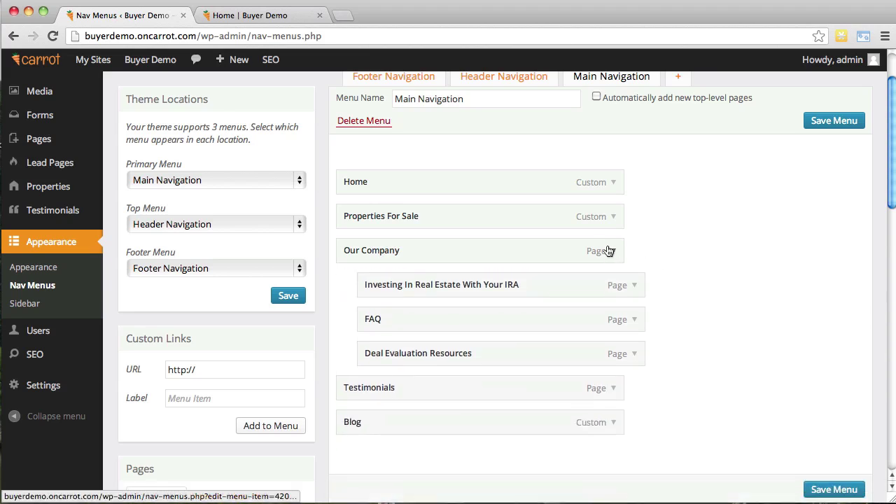
left_click(636, 285)
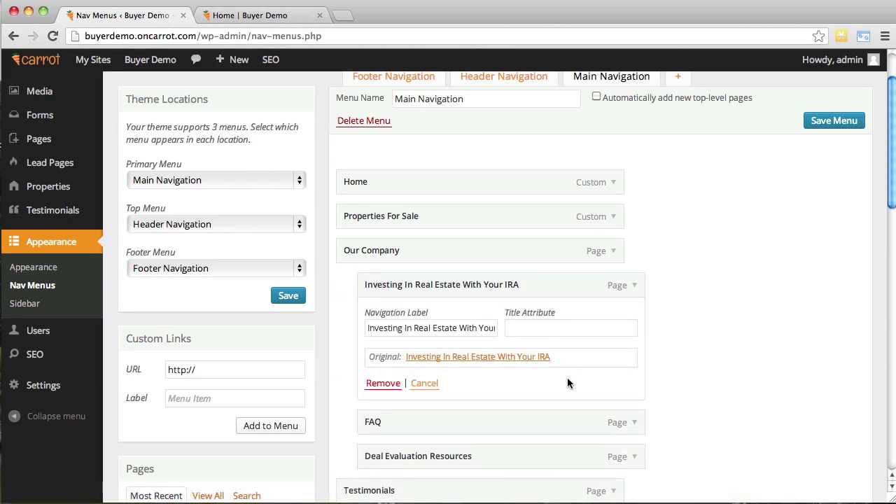
left_click(634, 284)
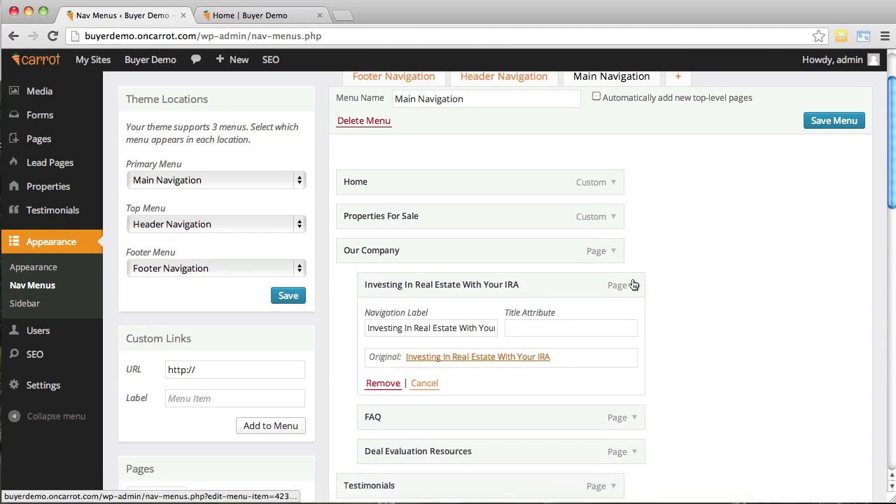
scroll(712, 298, "down", 1)
scroll(712, 299, "down", 2)
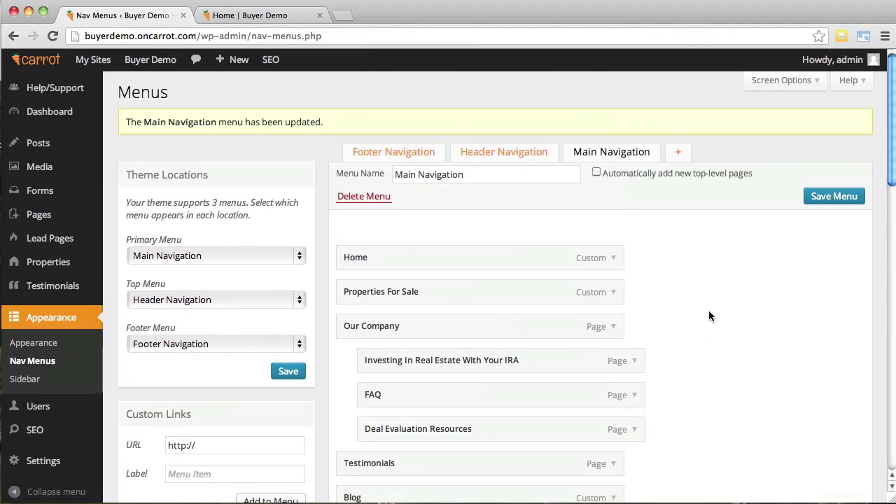
scroll(709, 317, "down", 3)
scroll(708, 315, "down", 1)
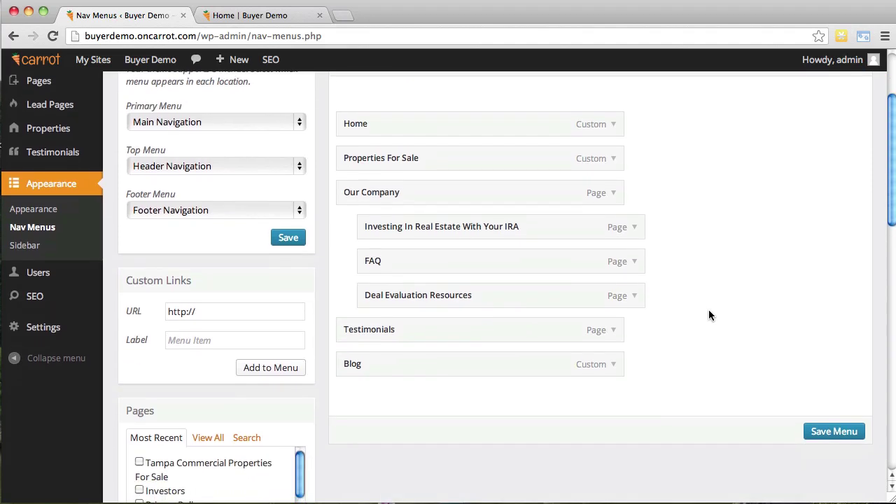
left_click(615, 332)
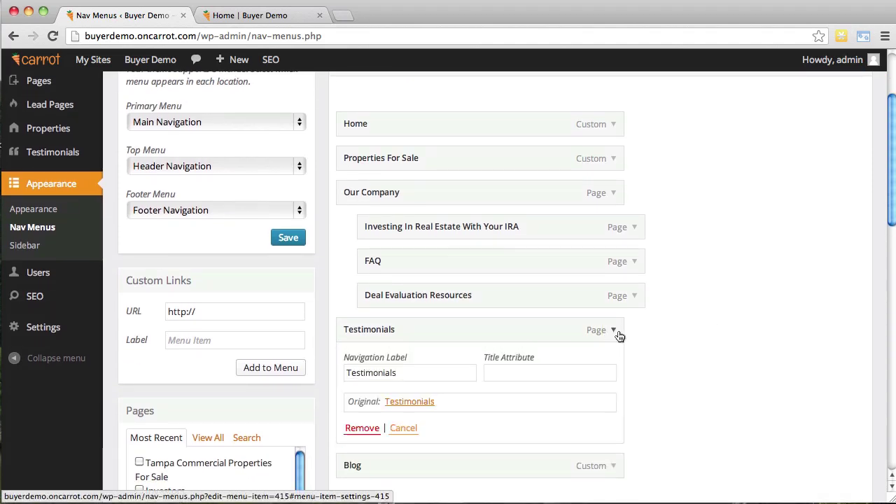
left_click(616, 331)
left_click(229, 17)
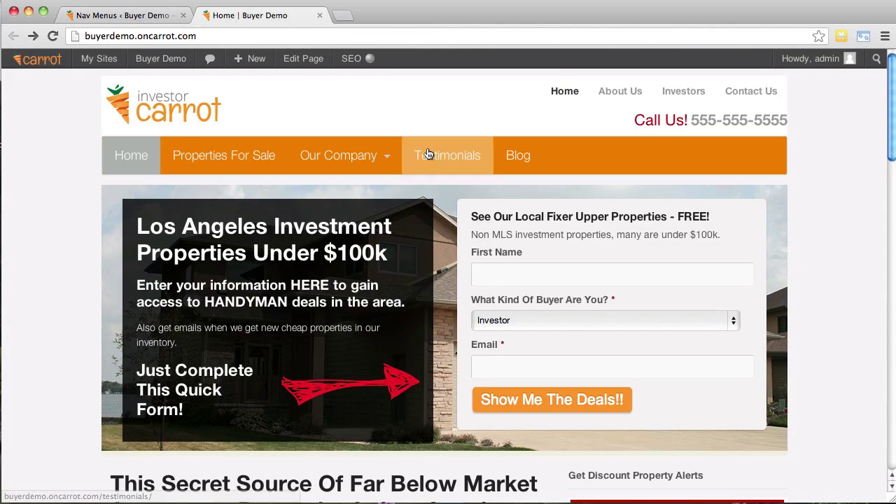
left_click(120, 15)
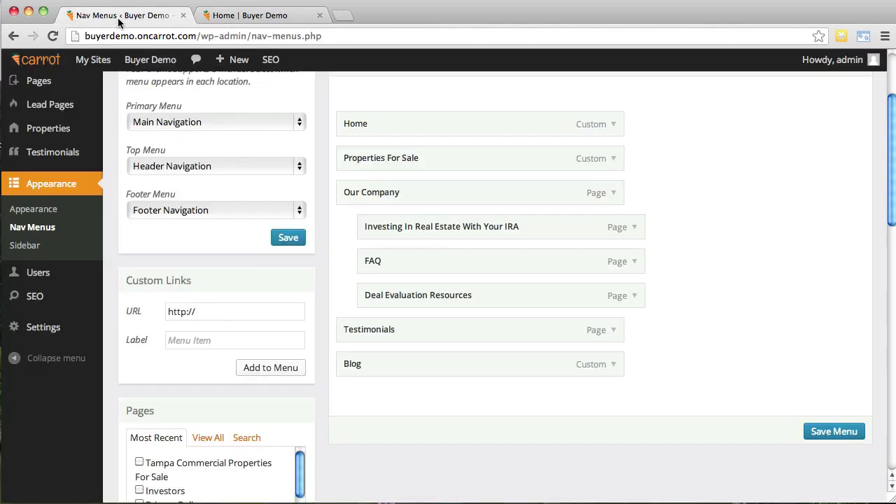
Remove the Testimonials item from Main Navigation and save the menu
left_click(616, 331)
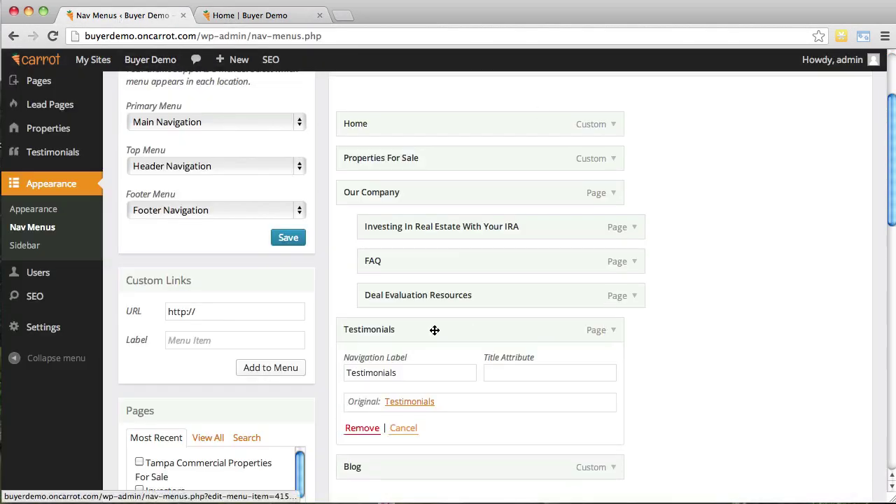
left_click(362, 428)
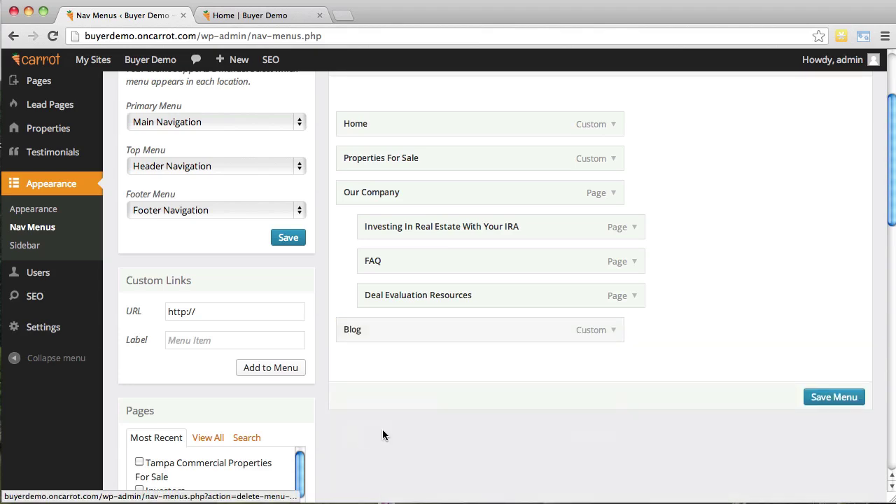
left_click(810, 397)
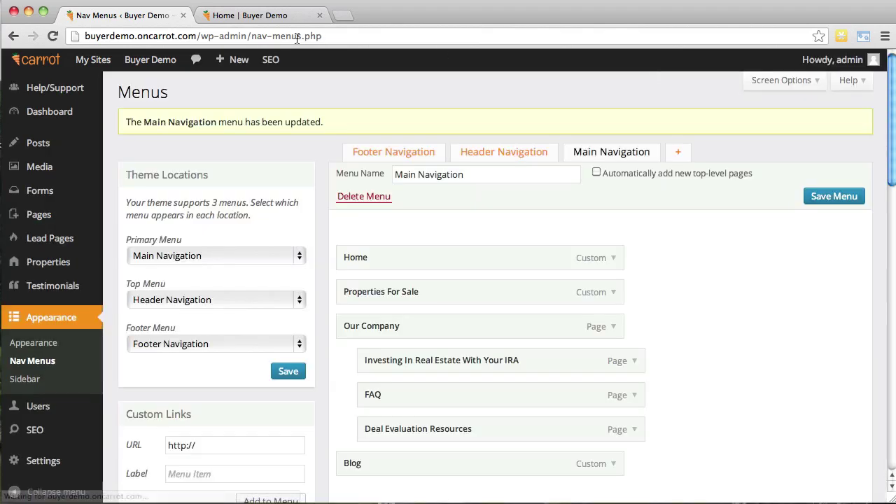
Reload the live homepage to confirm Testimonials no longer appears in the navigation bar
left_click(257, 15)
left_click(259, 33)
key("Return")
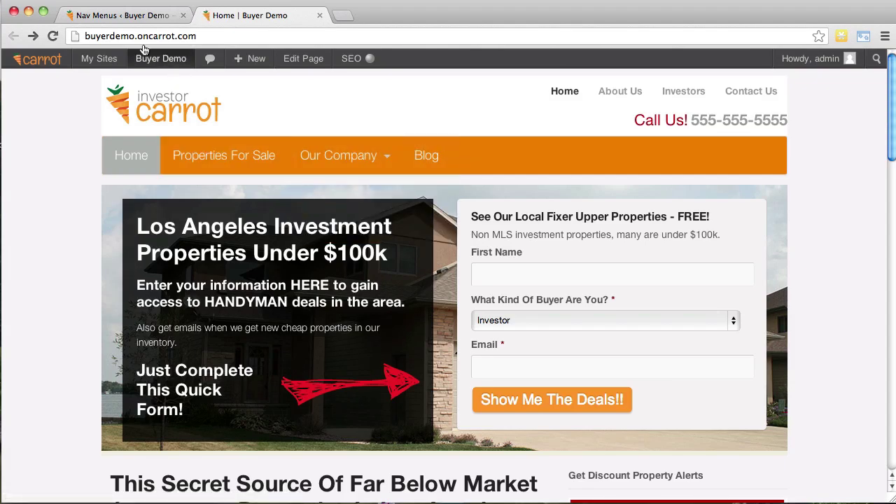
left_click(119, 15)
Enter the custom link address yourcashbuyersitehere.com in the Custom Links URL field
scroll(326, 282, "down", 2)
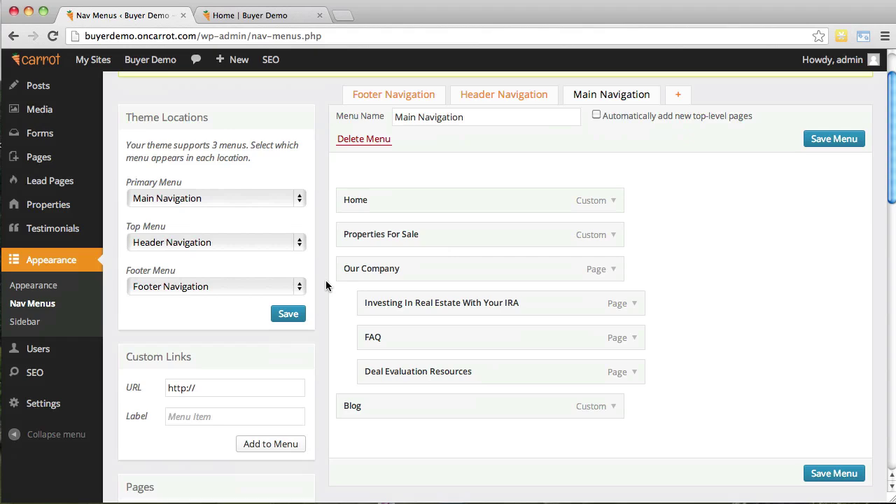
scroll(325, 285, "down", 10)
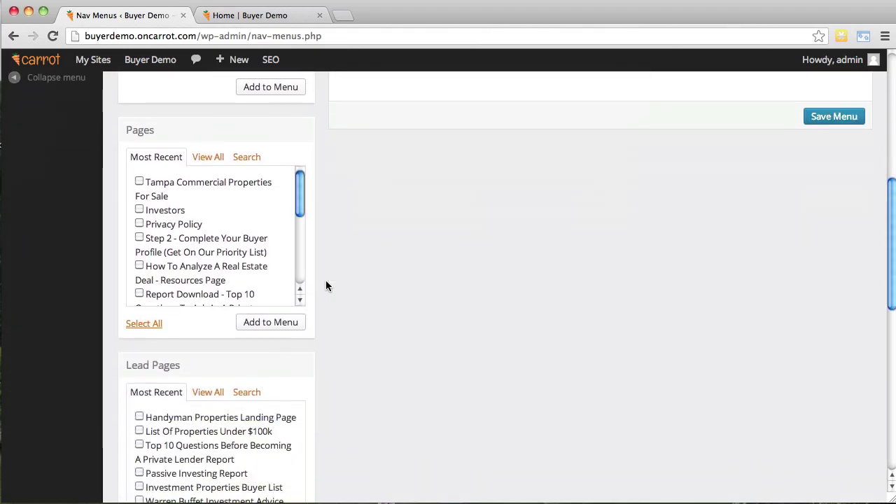
scroll(326, 286, "down", 4)
scroll(326, 285, "up", 10)
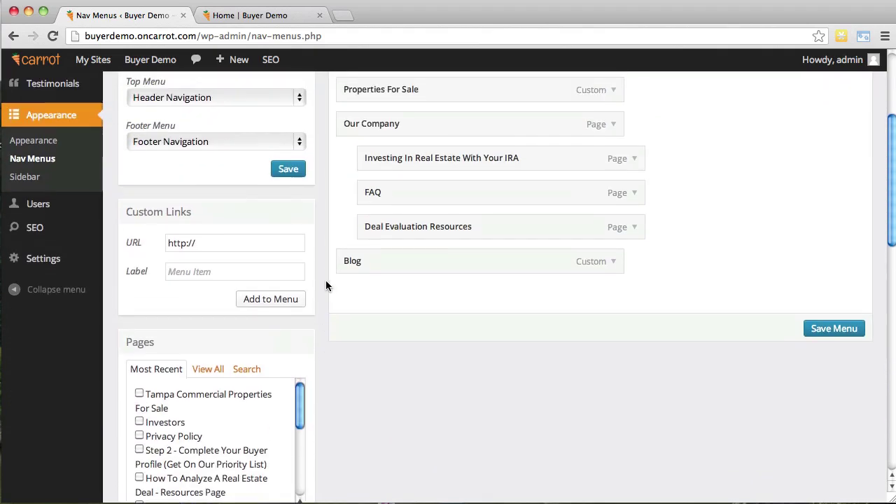
left_click(202, 243)
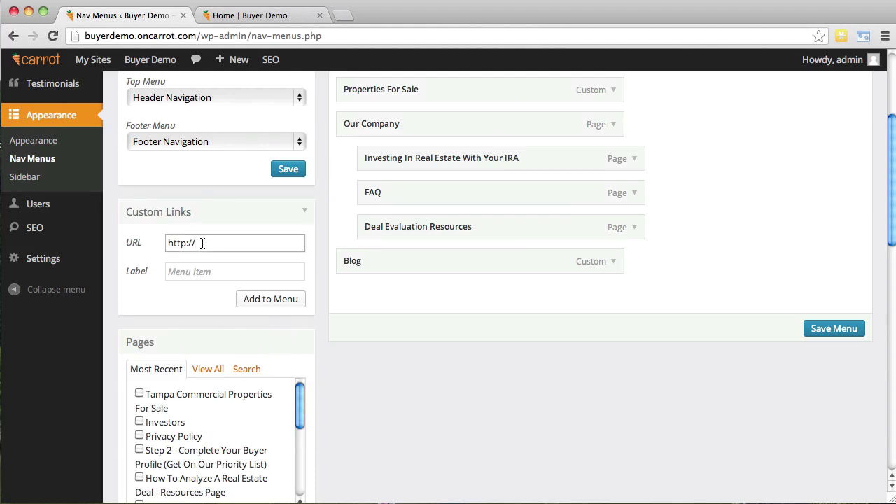
triple_click(201, 242)
type("http://www.yourcash")
key("BackSpace")
key("BackSpace")
key("BackSpace")
type("yourcashbuyersitehere.com")
double_click(204, 243)
left_click(222, 245)
Label the custom link 'Investment Properties' and add it to the menu
left_click(227, 274)
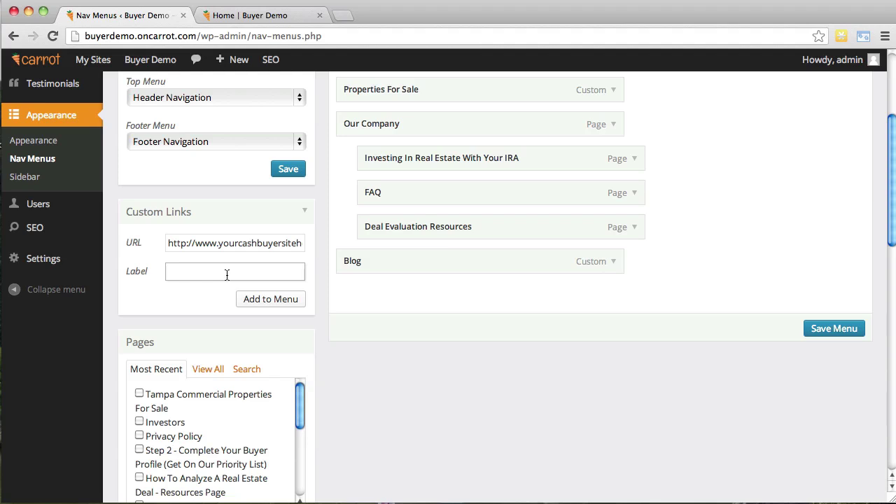
type("Investment Propert")
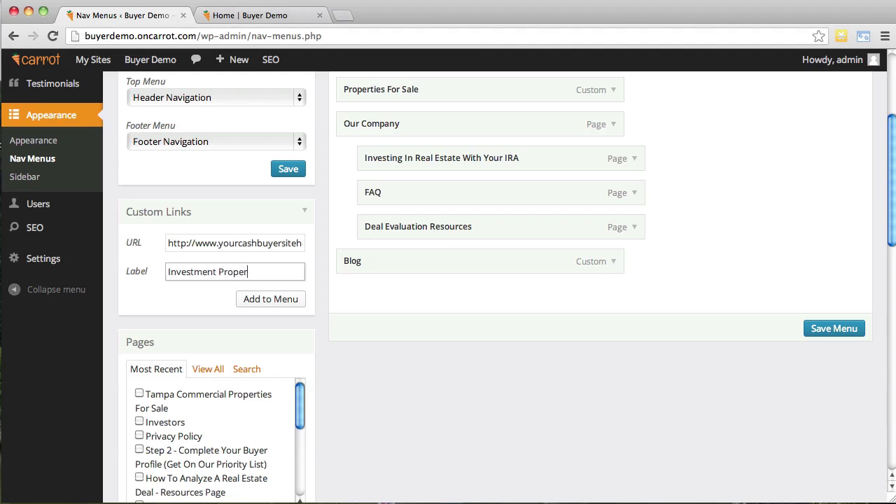
key("BackSpace")
type("ties")
left_click(255, 306)
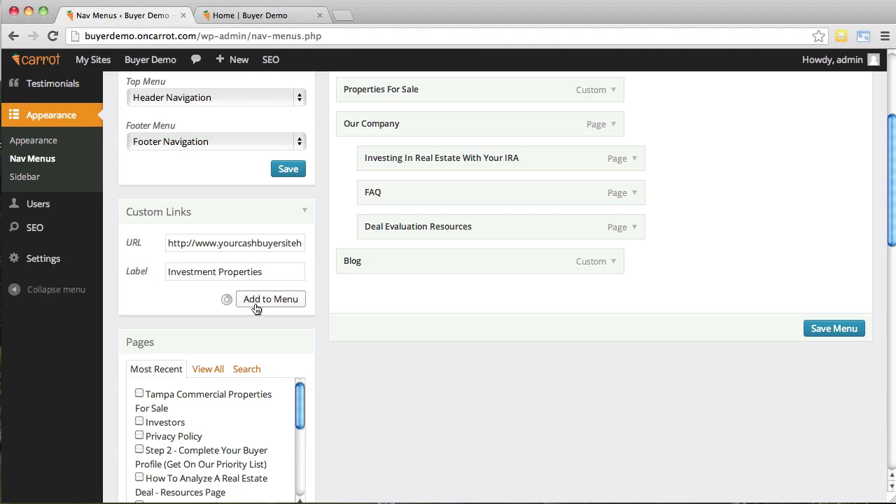
Move Investment Properties below Properties For Sale, save the menu, and reload the live homepage
scroll(770, 268, "up", 3)
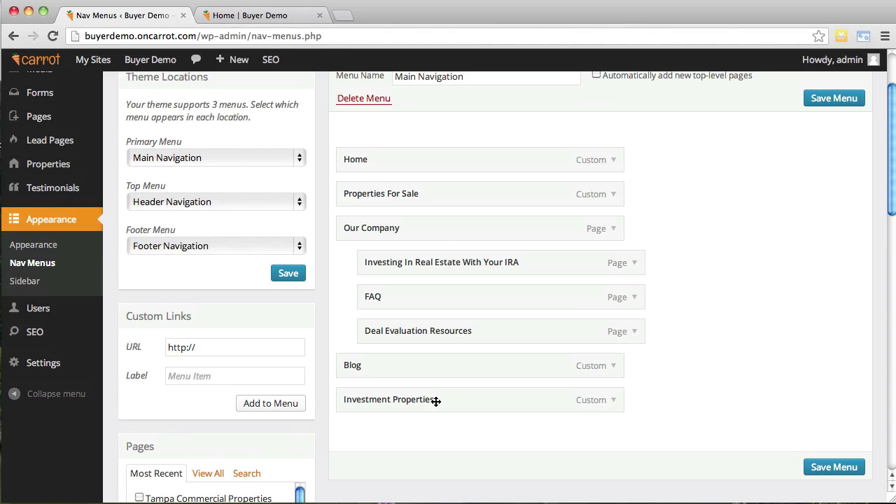
left_click_drag(435, 401, 434, 227)
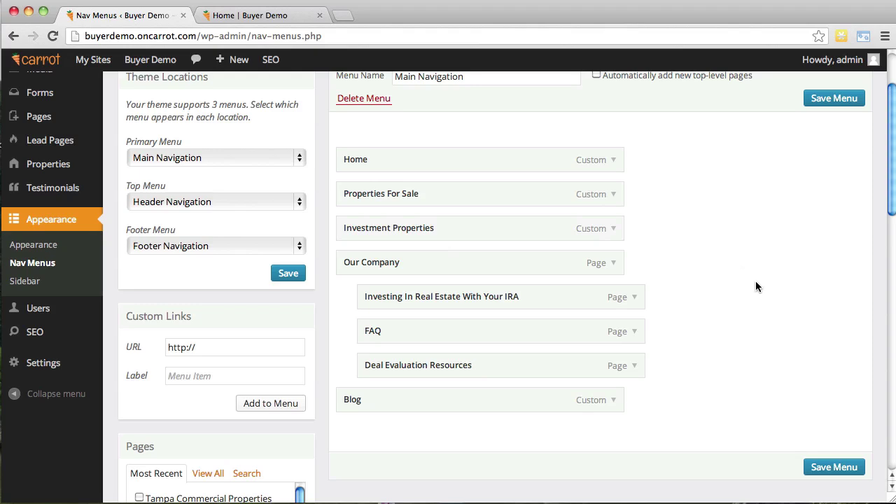
left_click(826, 467)
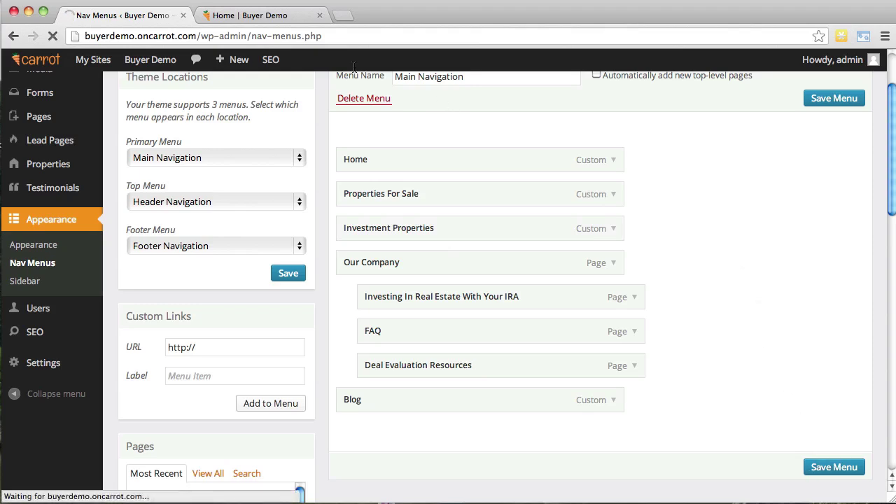
left_click(258, 19)
left_click(175, 35)
key("Return")
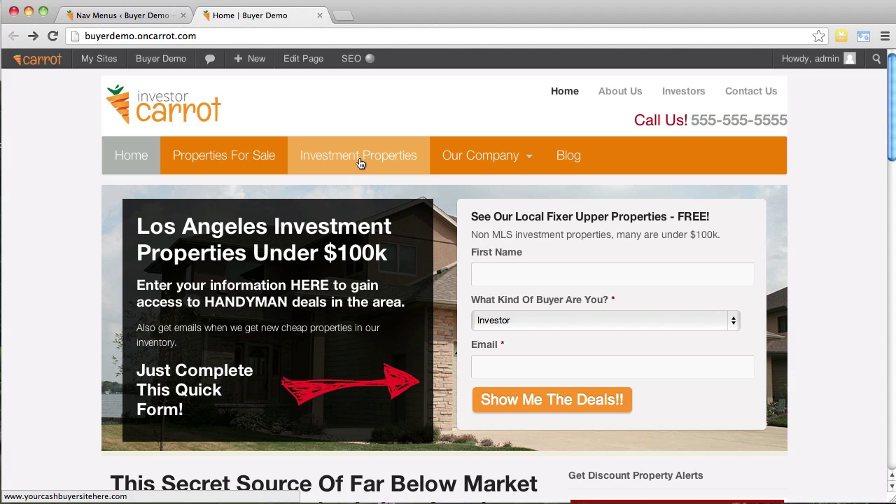
Tick the Investors page and add it to Main Navigation
left_click(76, 14)
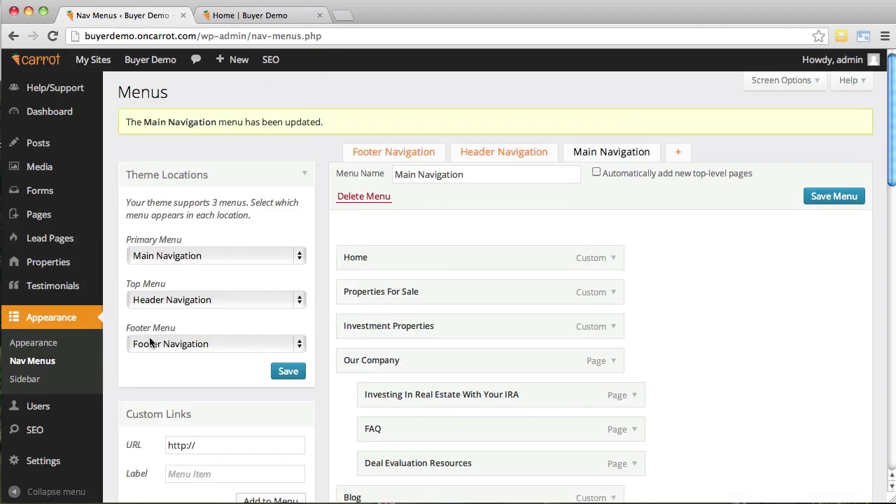
scroll(336, 308, "down", 4)
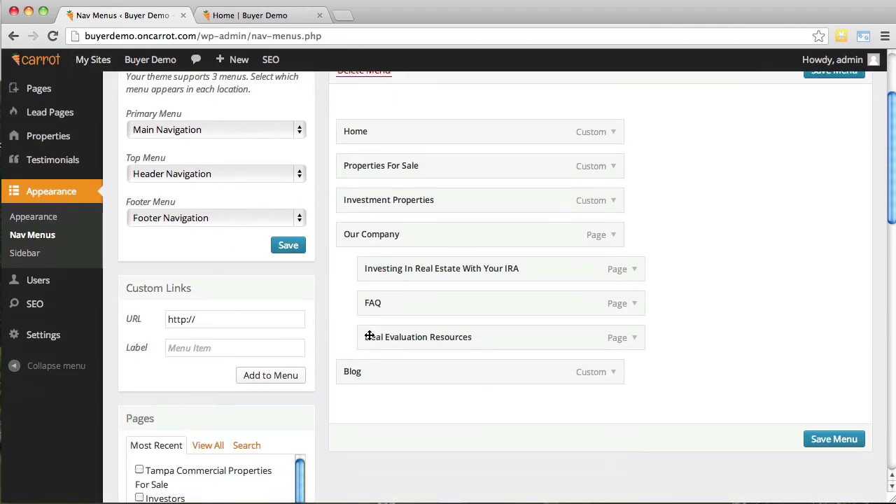
scroll(331, 343, "down", 5)
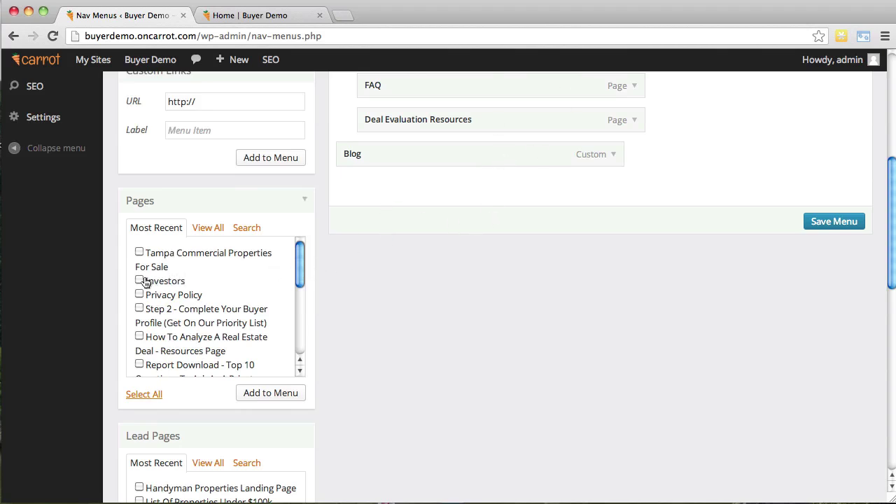
scroll(176, 286, "down", 6)
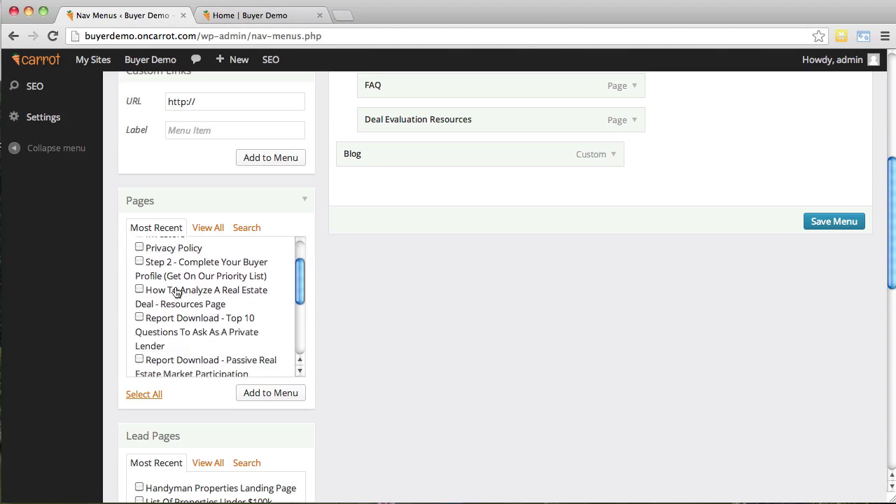
scroll(334, 306, "up", 1)
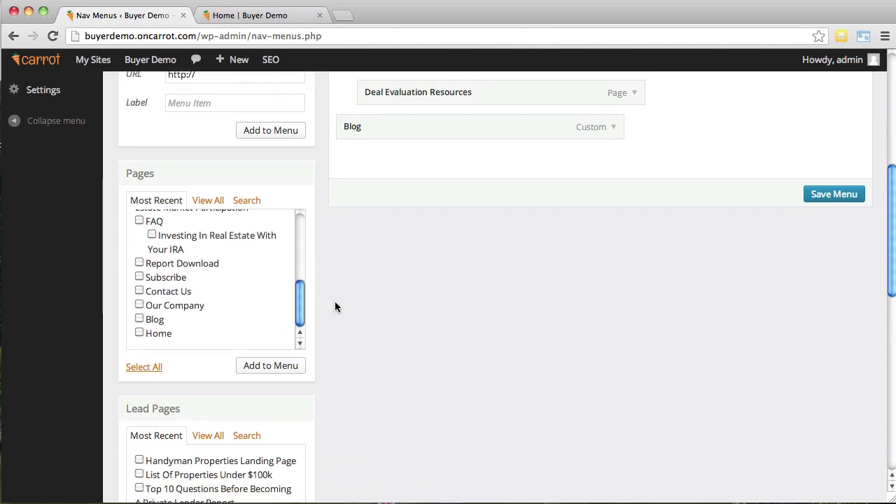
scroll(227, 320, "up", 3)
scroll(227, 320, "up", 2)
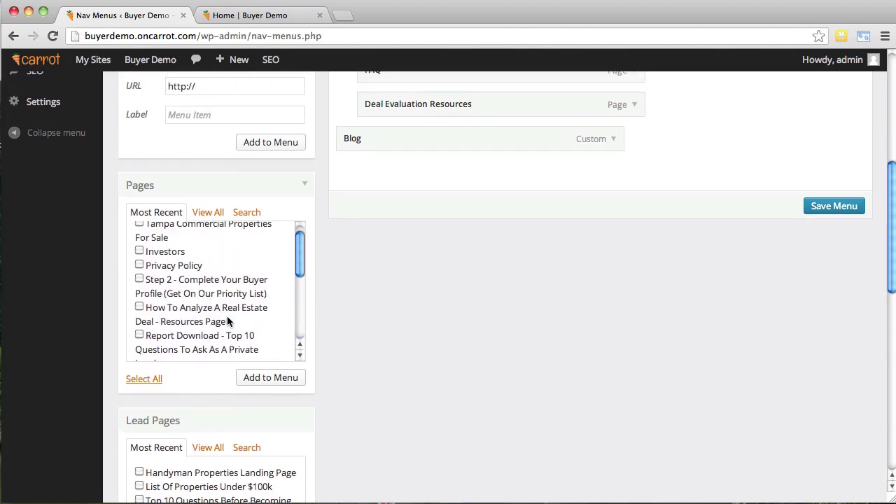
left_click(140, 266)
left_click(260, 380)
Drag the Investors item above Blog and save the menu
scroll(718, 344, "up", 5)
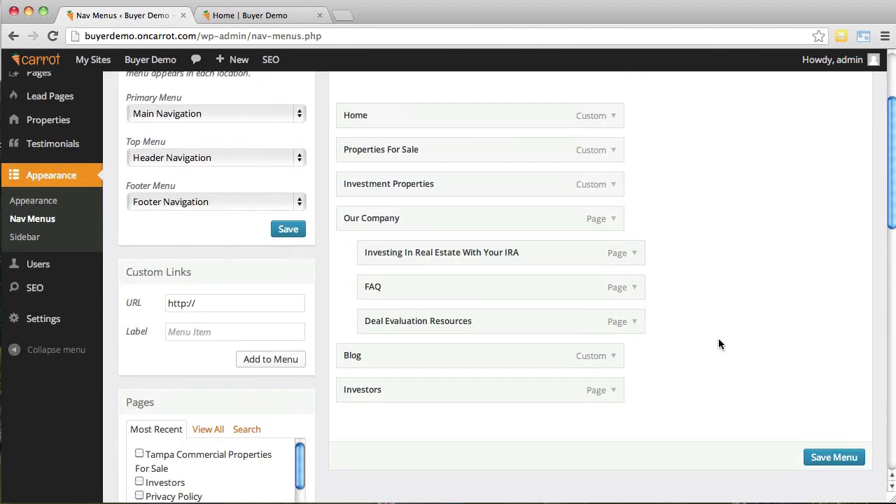
scroll(719, 343, "up", 1)
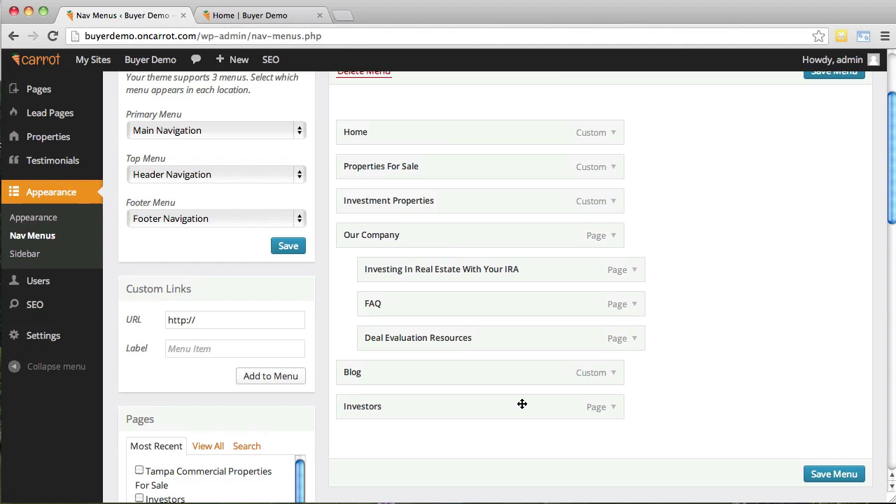
scroll(750, 344, "up", 2)
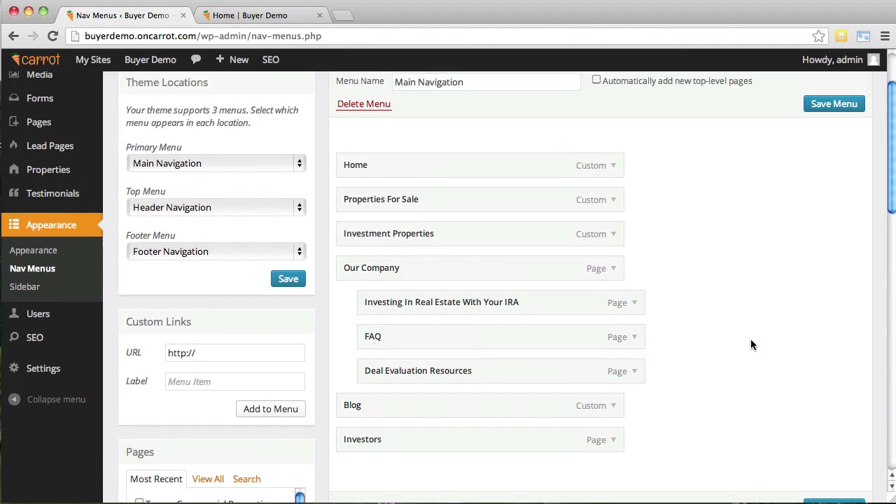
scroll(817, 336, "down", 2)
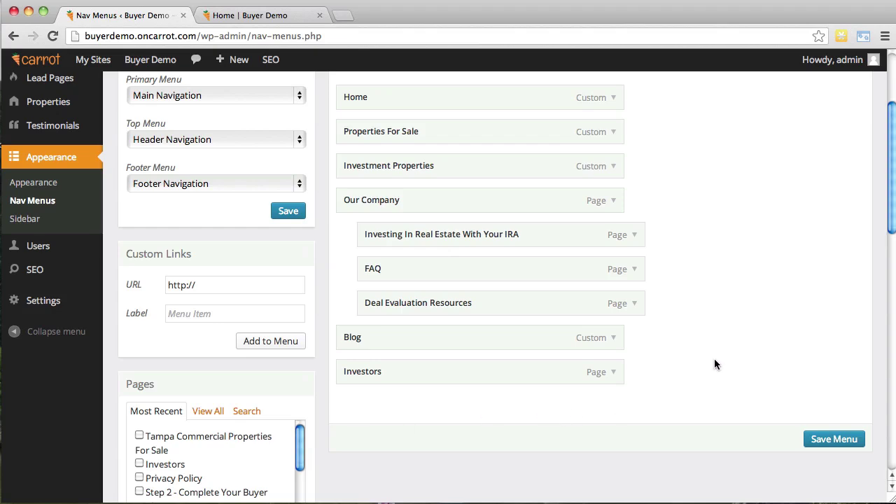
scroll(714, 363, "up", 2)
scroll(714, 364, "down", 1)
scroll(714, 364, "up", 2)
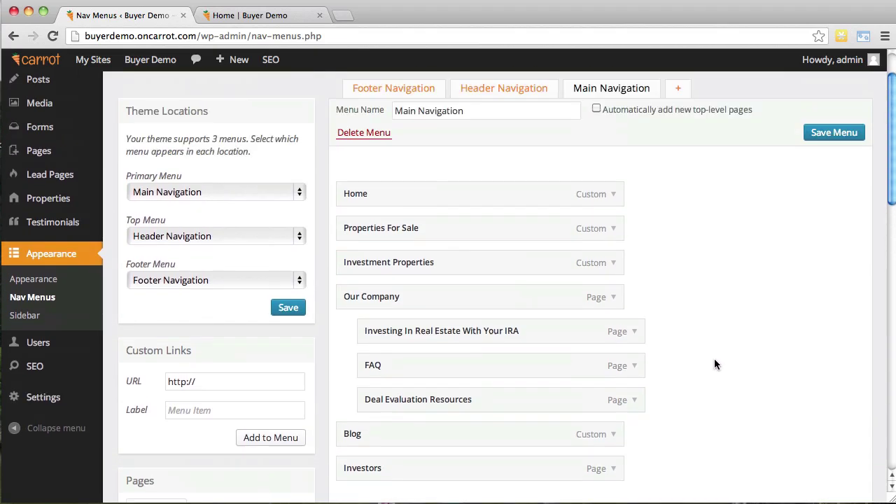
scroll(715, 363, "down", 3)
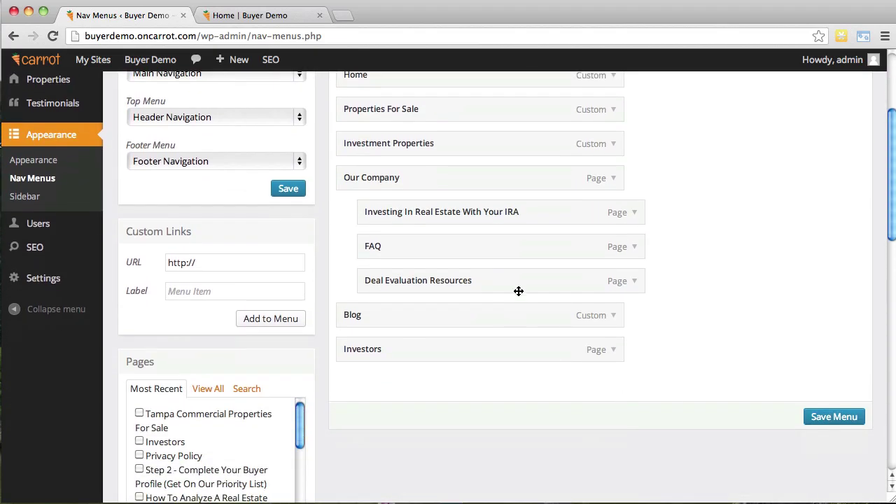
left_click_drag(434, 354, 432, 315)
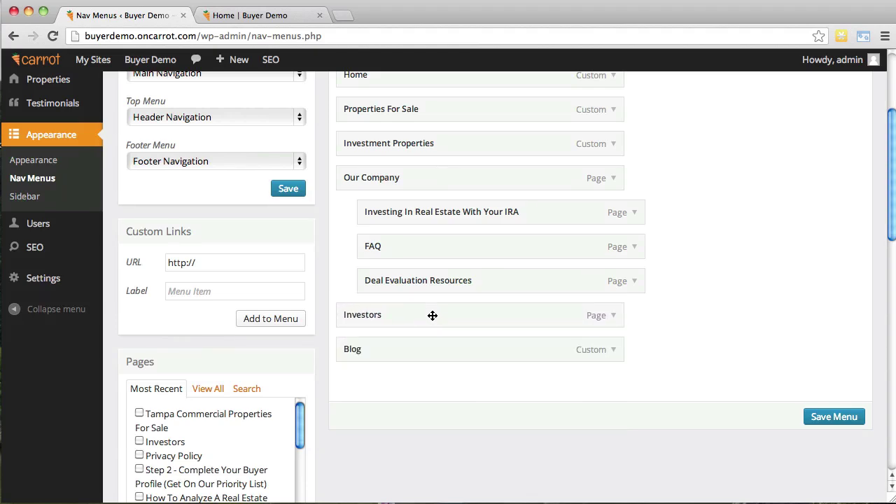
left_click(824, 420)
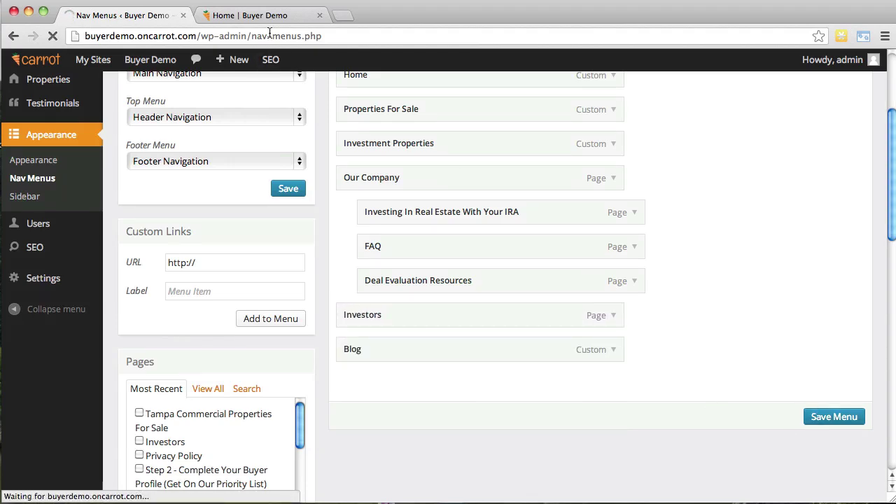
Reload the live homepage, open the new Investors link, then return to the menu editor
left_click(270, 17)
left_click(271, 35)
key("Return")
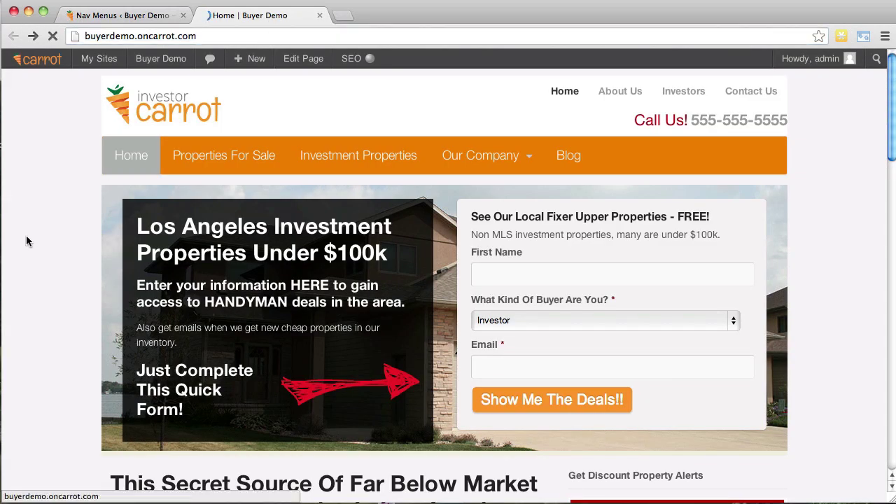
left_click(586, 162)
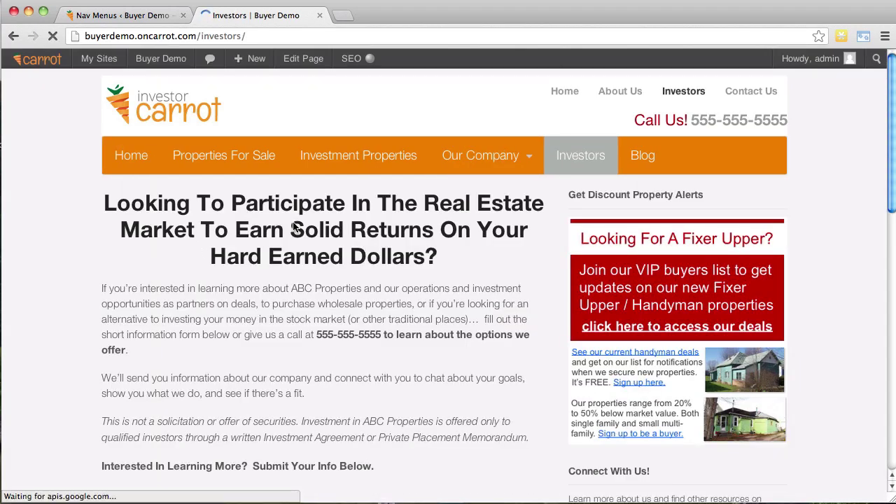
left_click_drag(297, 203, 306, 252)
left_click(448, 230)
scroll(308, 252, "down", 10)
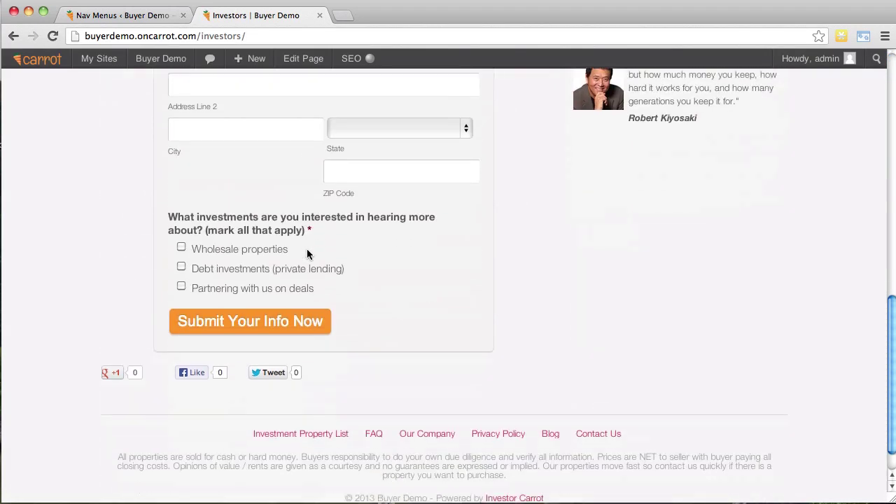
scroll(308, 254, "up", 15)
left_click(143, 16)
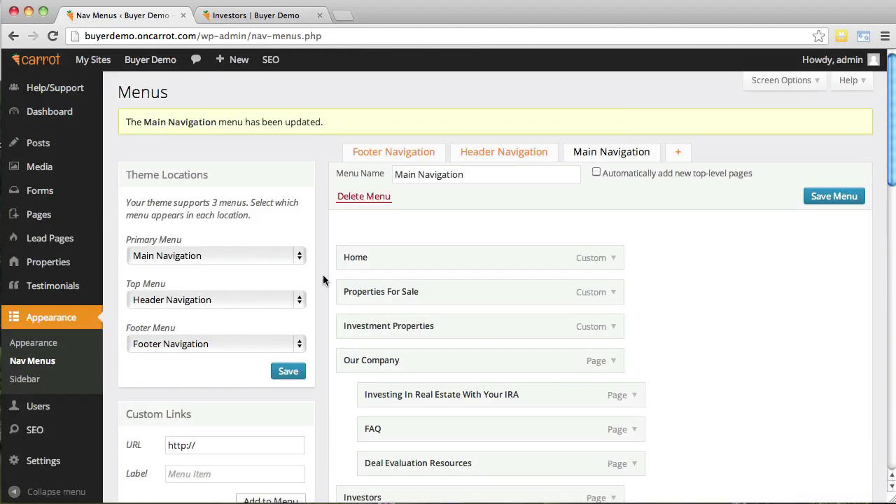
scroll(325, 279, "down", 10)
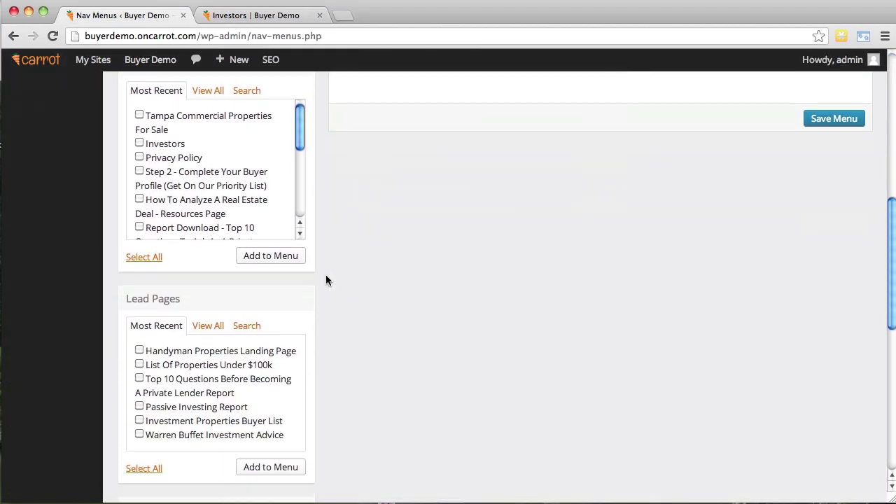
scroll(326, 276, "down", 4)
scroll(326, 276, "down", 1)
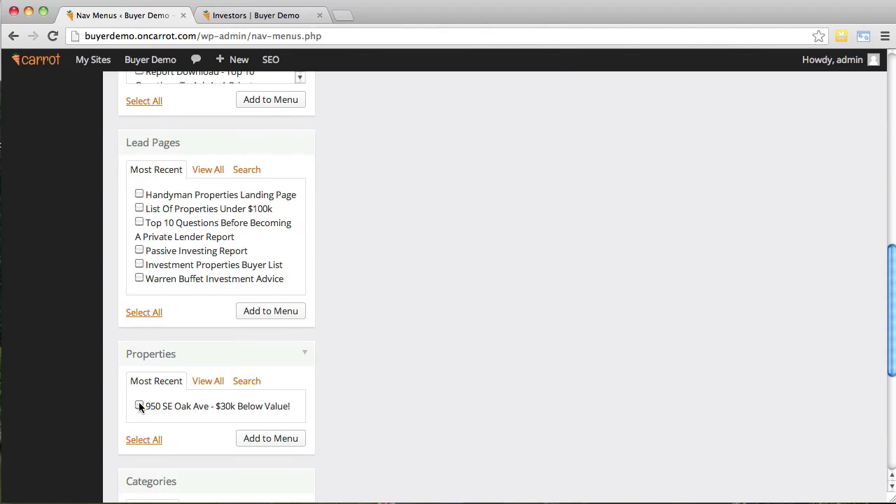
Add the Passive Investing Report lead page to Main Navigation
scroll(350, 324, "up", 2)
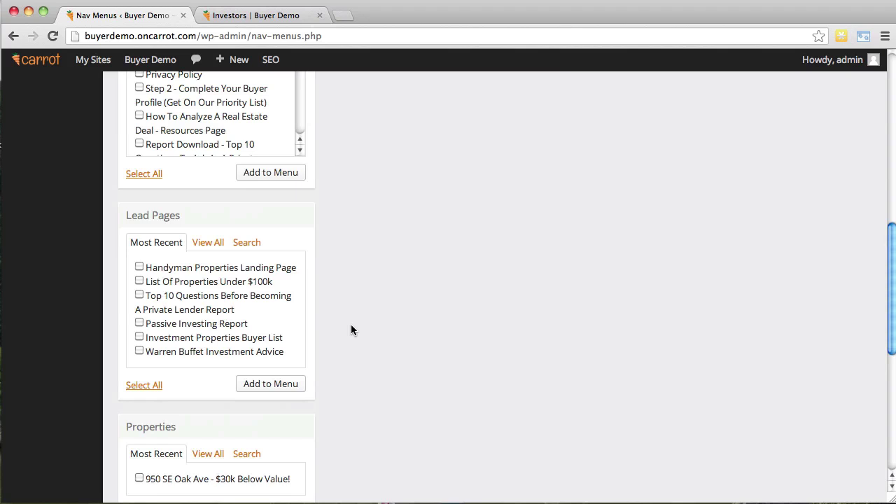
scroll(352, 325, "up", 1)
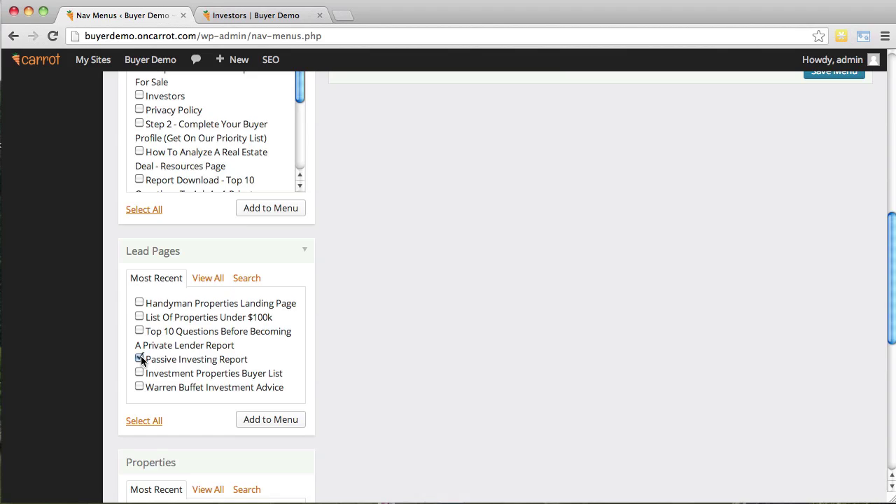
left_click(272, 420)
Change the item's navigation label to 'Free Report' and save the menu
scroll(801, 363, "up", 5)
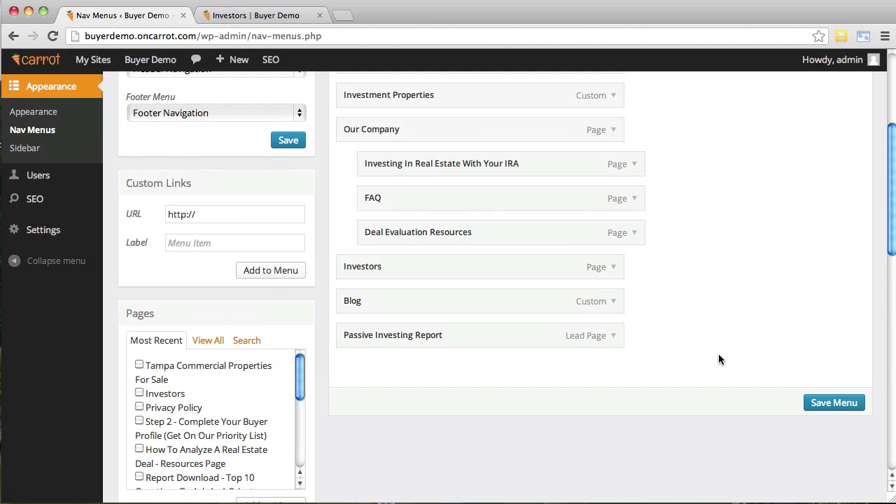
left_click(614, 338)
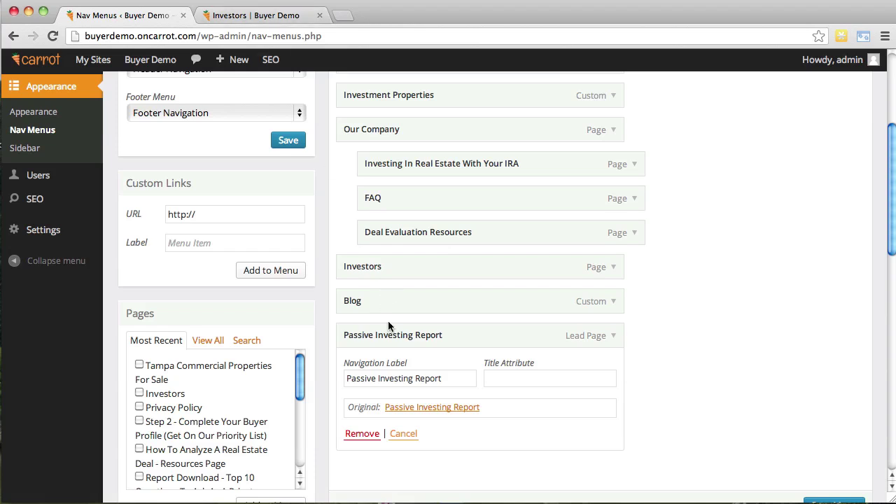
triple_click(358, 378)
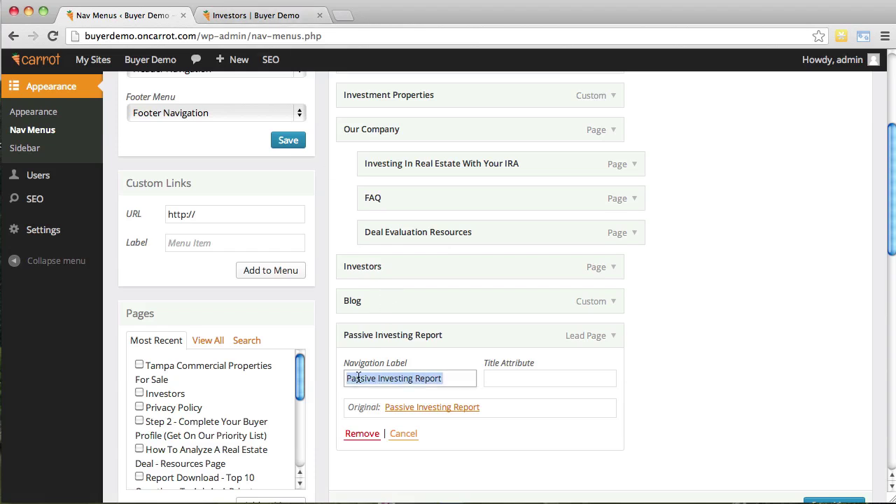
left_click(358, 378)
triple_click(364, 379)
type("Free")
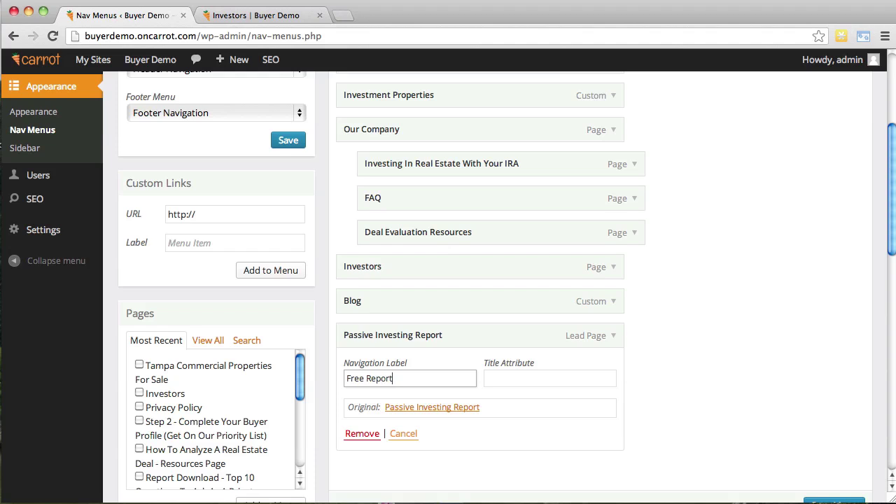
left_click(679, 389)
double_click(425, 379)
left_click(425, 378)
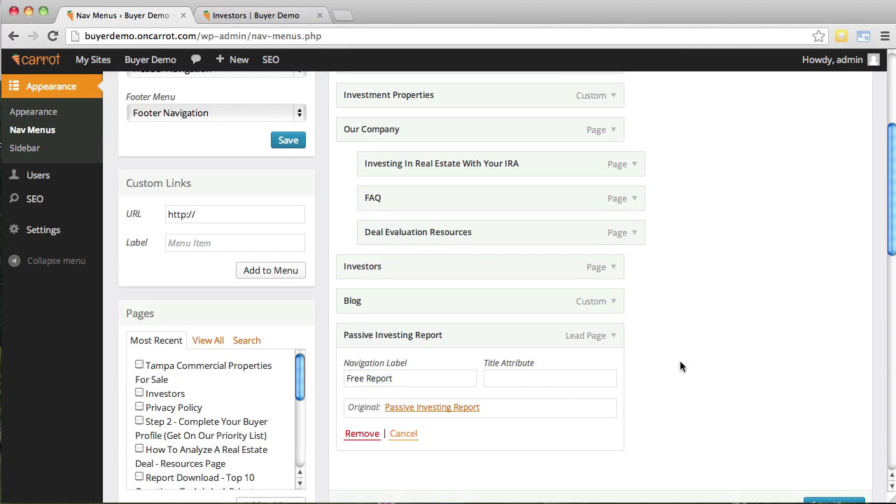
scroll(833, 365, "down", 3)
left_click(841, 428)
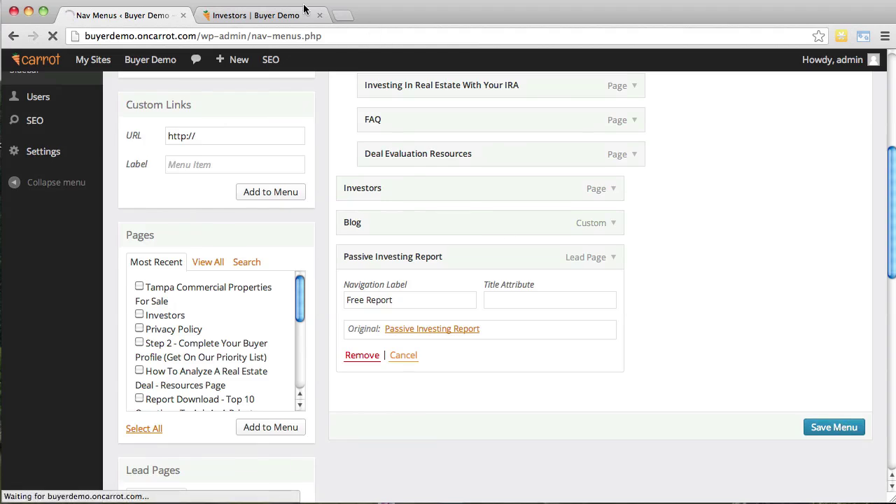
Reload the live Investors page, follow Free Report to the report page, then go back
left_click(274, 16)
left_click(268, 40)
key("Return")
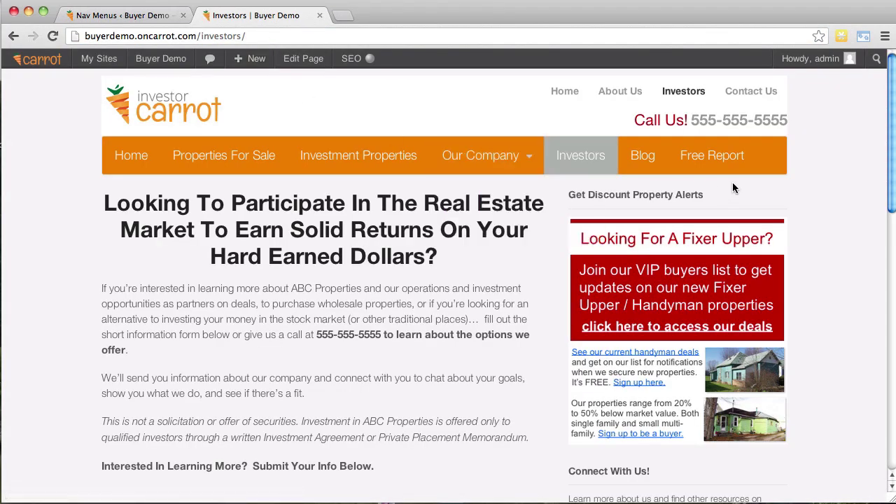
left_click(722, 163)
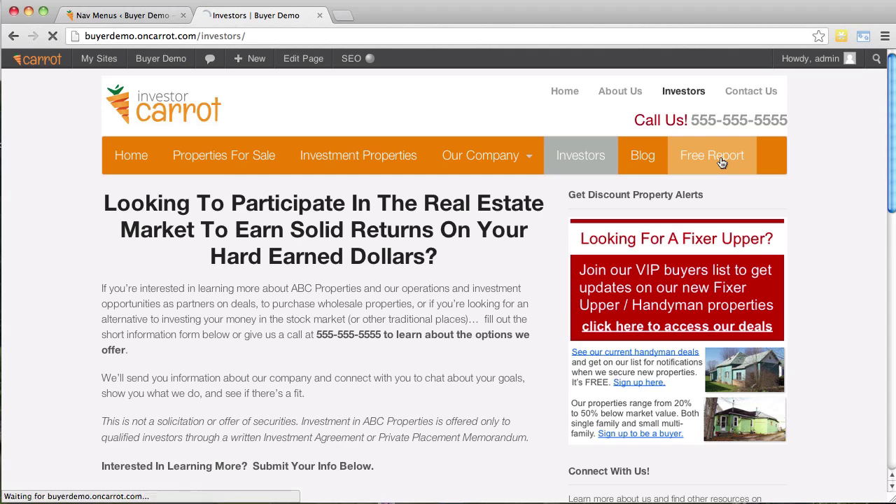
left_click_drag(269, 152, 441, 185)
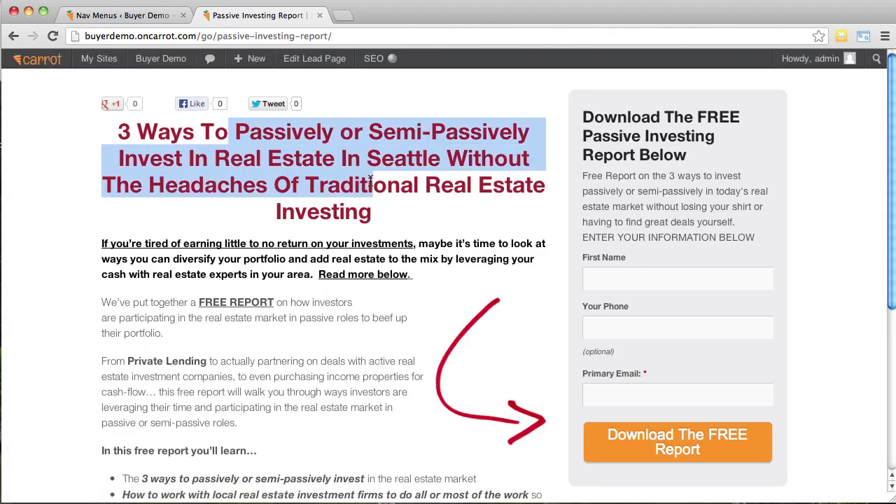
left_click(441, 185)
left_click(13, 36)
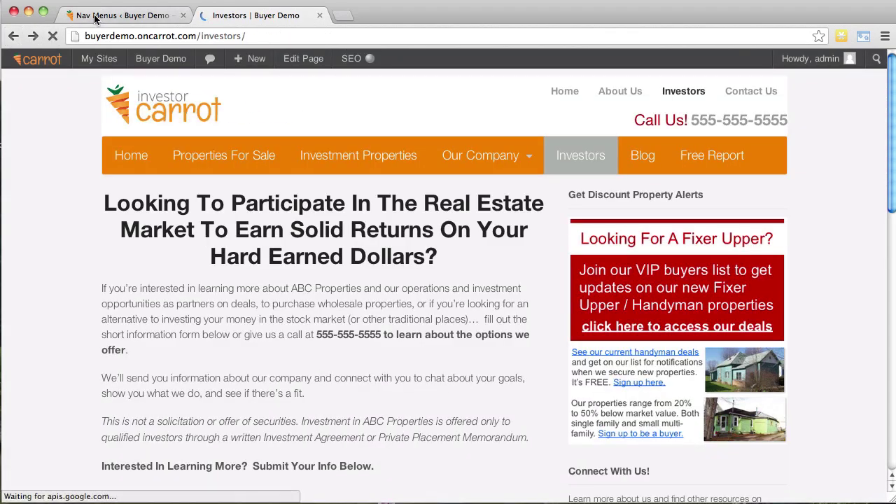
left_click(122, 14)
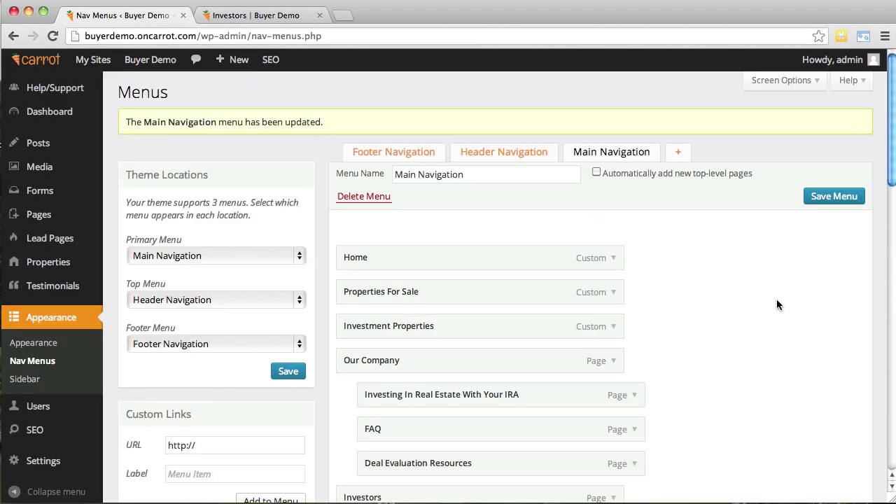
Remove the Free Report, Investors and Investment Properties items, then save Main Navigation
scroll(777, 305, "down", 4)
scroll(777, 305, "down", 3)
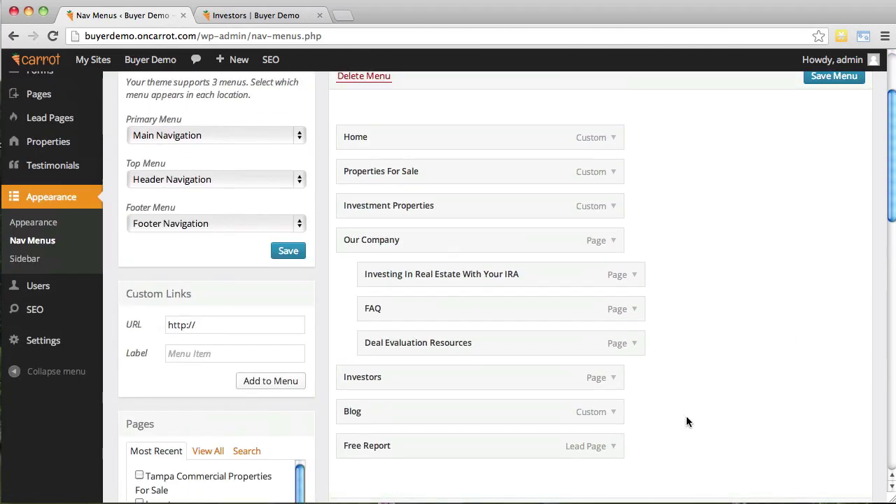
scroll(746, 350, "down", 4)
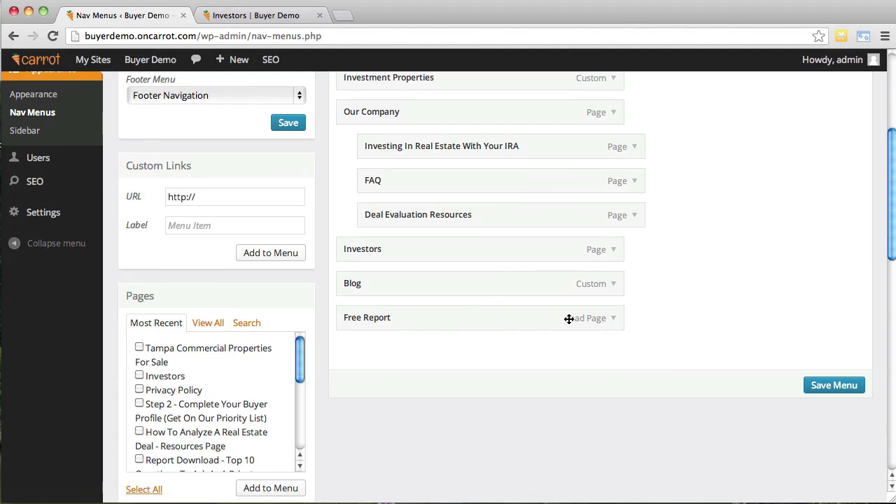
left_click(613, 317)
scroll(672, 328, "down", 1)
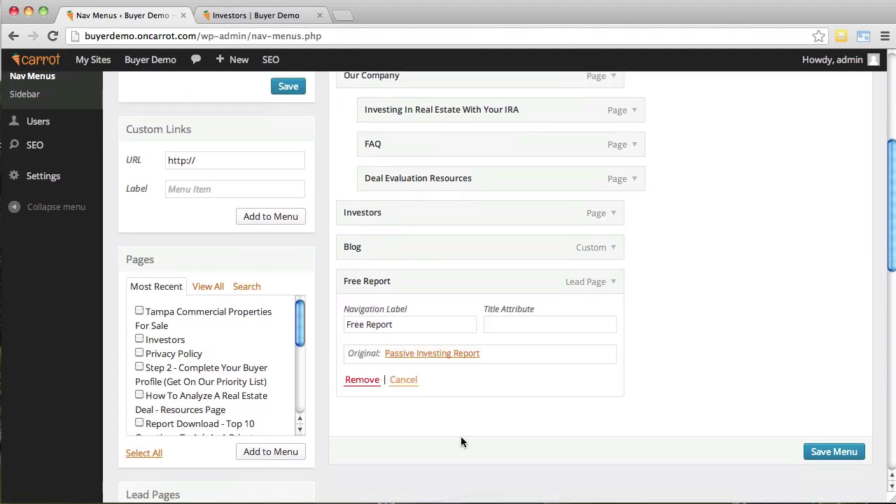
left_click(363, 381)
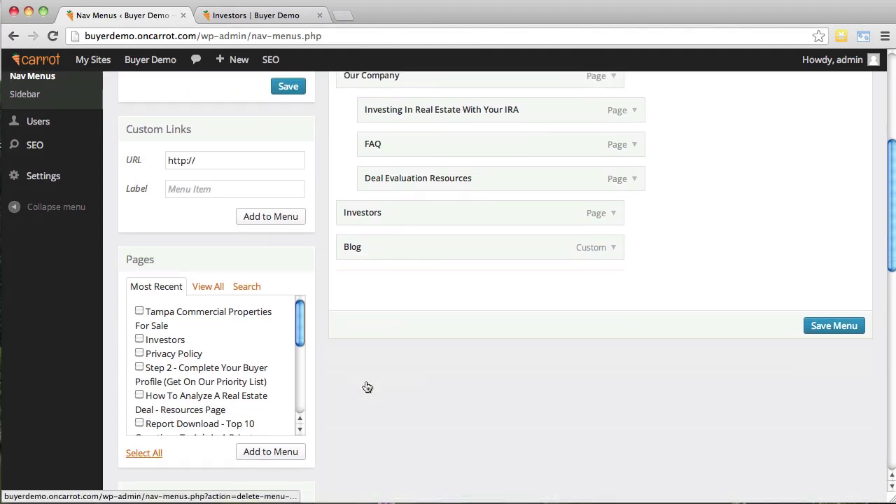
left_click(613, 279)
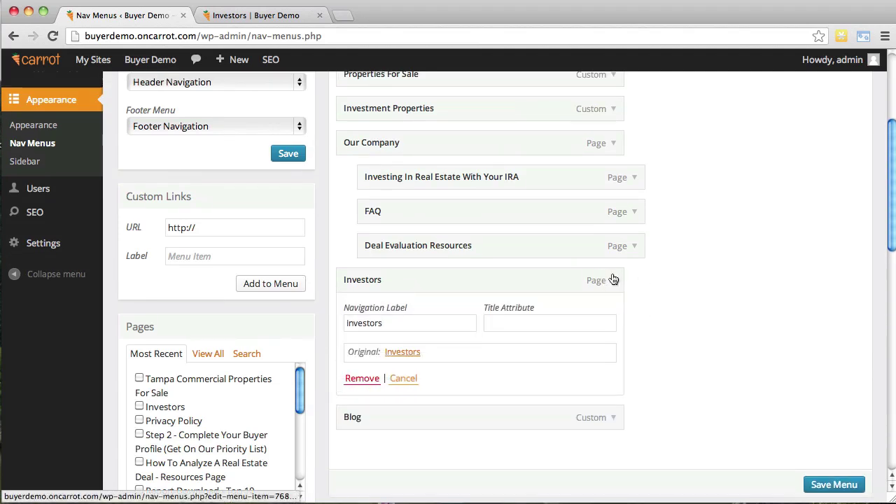
left_click(362, 378)
scroll(695, 350, "up", 4)
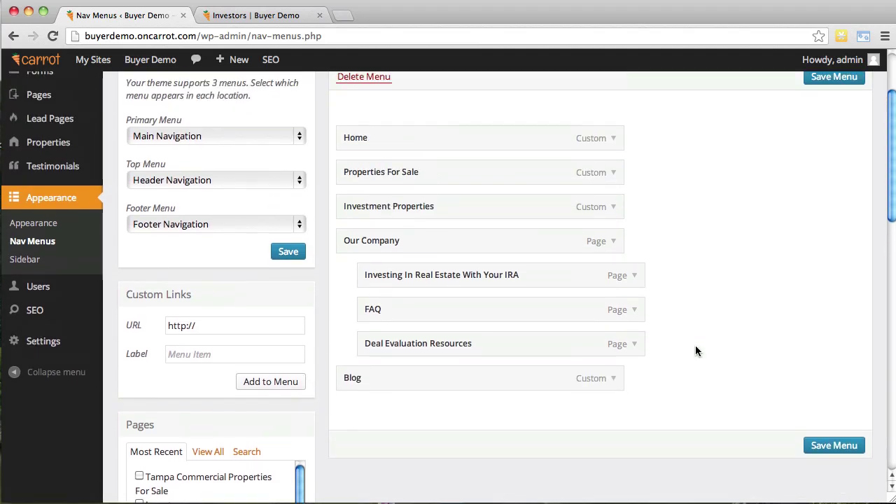
left_click(610, 236)
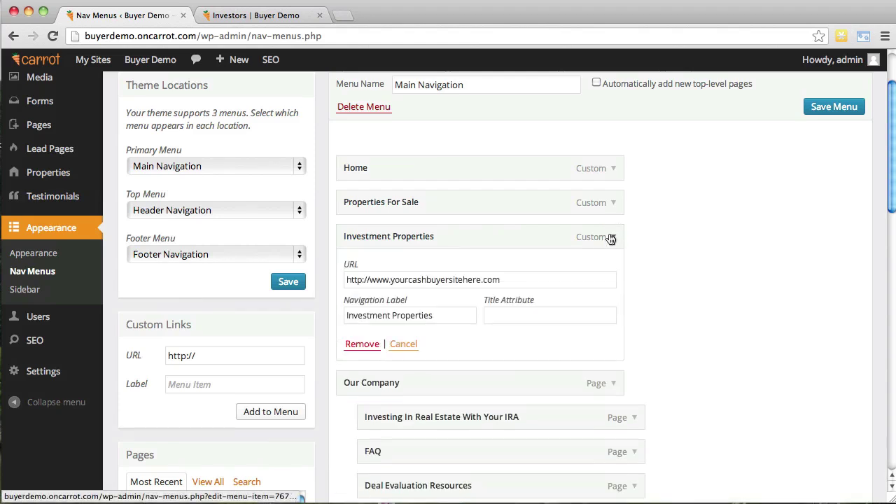
left_click(362, 344)
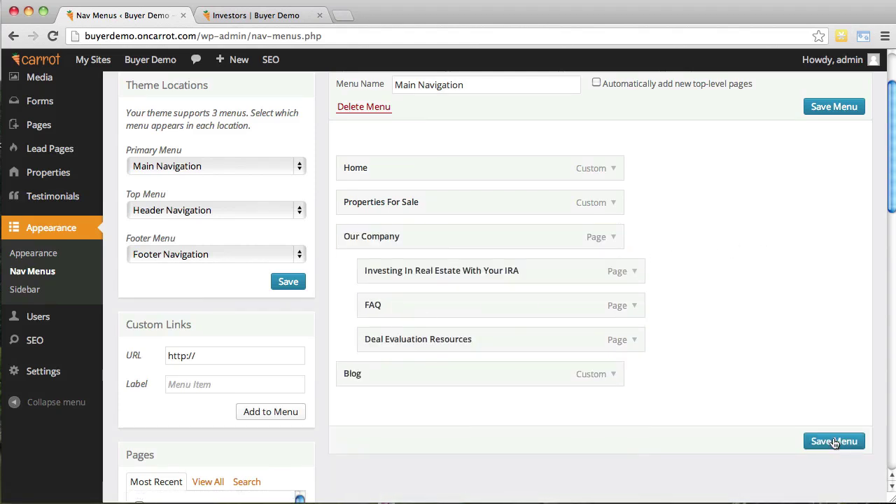
left_click(834, 442)
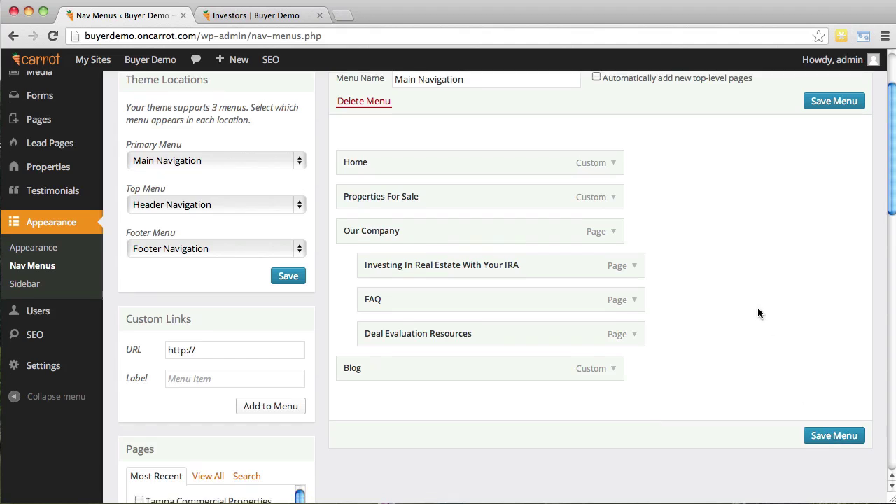
Show every available page in the Pages box with View All
scroll(758, 308, "down", 1)
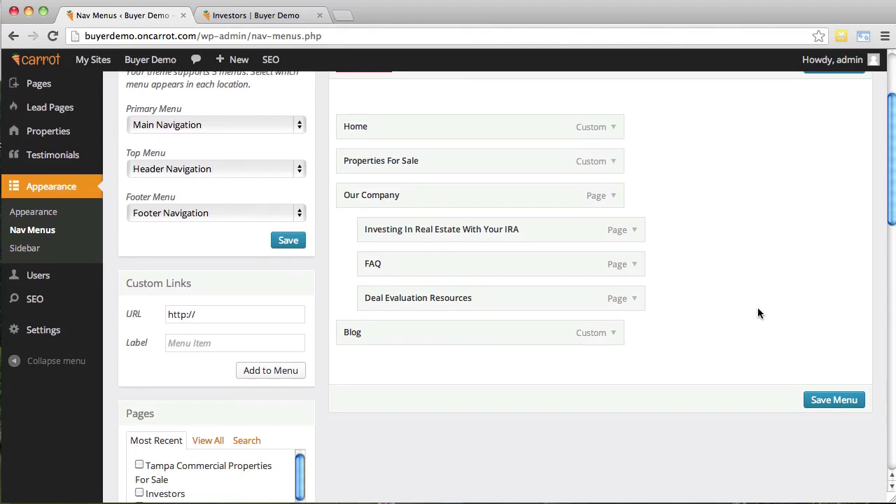
scroll(758, 308, "down", 3)
scroll(759, 314, "down", 3)
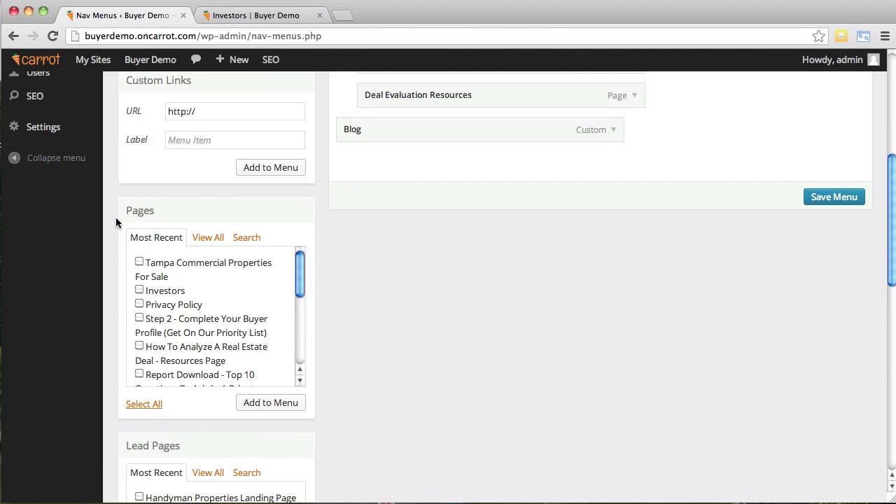
mouse_move(299, 279)
left_mouse_down()
mouse_move(298, 363)
mouse_move(300, 288)
left_mouse_up()
scroll(382, 320, "up", 2)
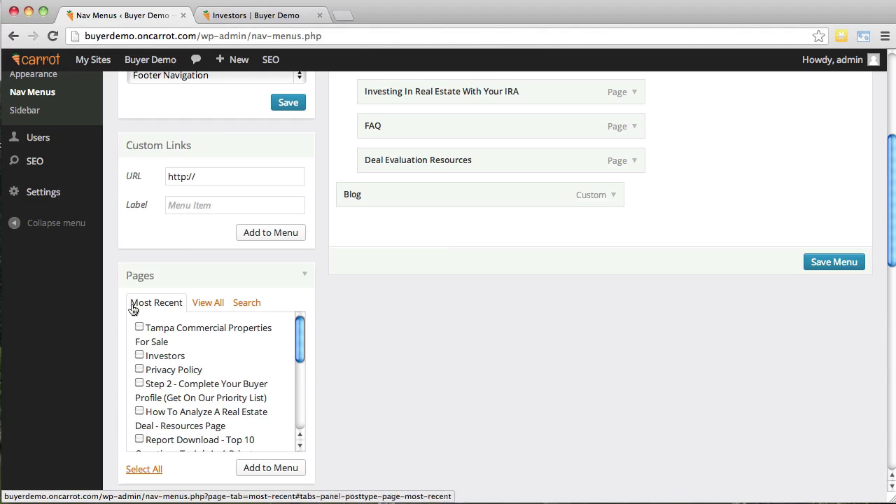
left_click(208, 303)
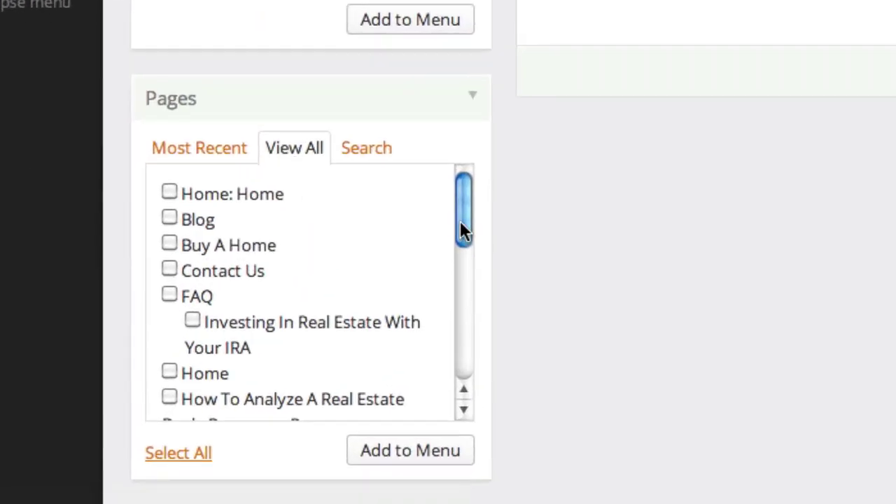
Add the Testimonials page to the menu and drag it above Blog
left_click_drag(462, 206, 471, 349)
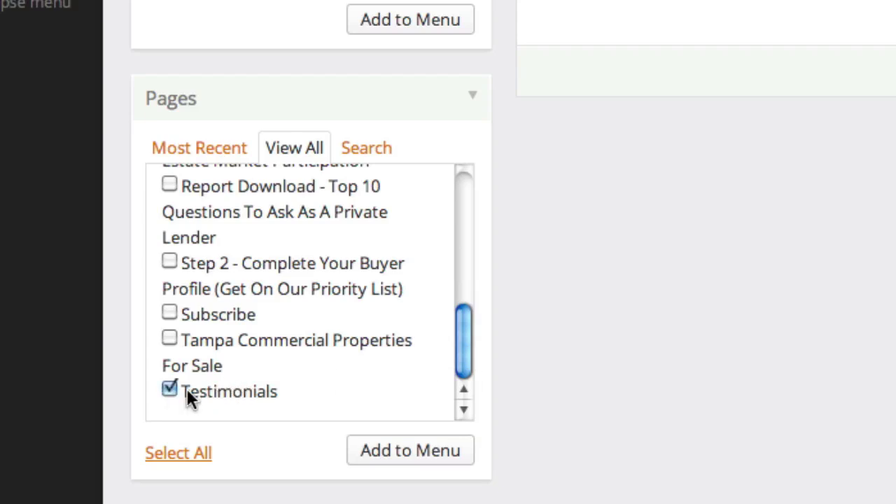
left_click(411, 451)
scroll(520, 424, "up", 3)
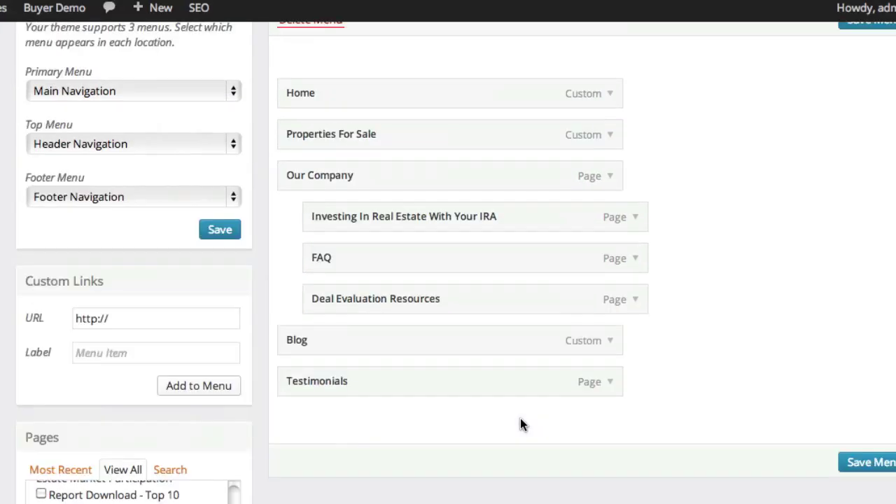
scroll(520, 424, "up", 2)
left_click_drag(372, 474, 371, 427)
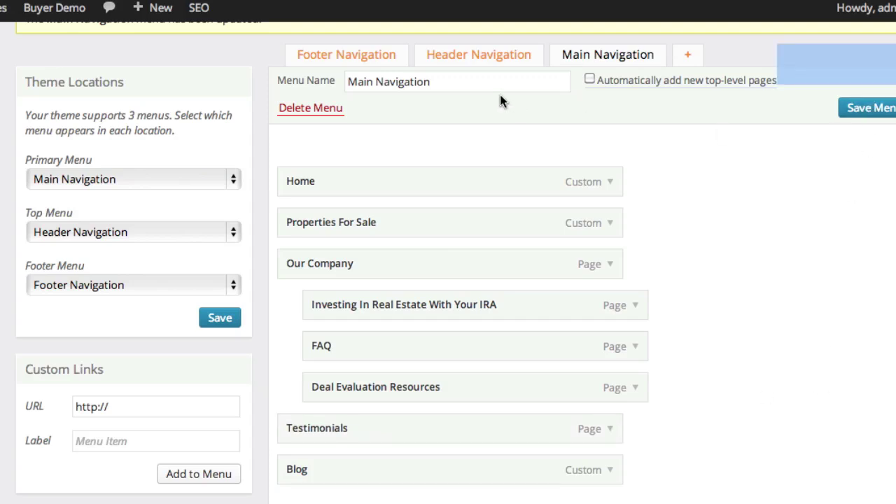
scroll(500, 94, "up", 2)
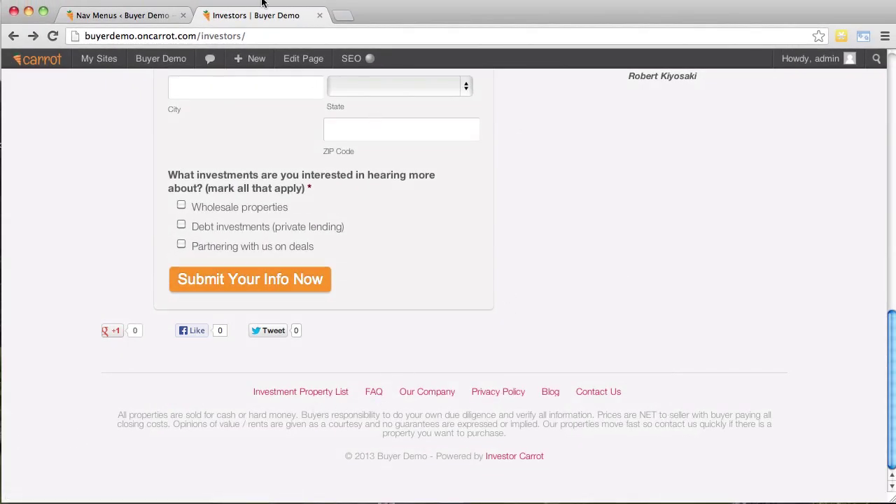
Flip between the menu admin and the live Investors page tabs
left_click(140, 14)
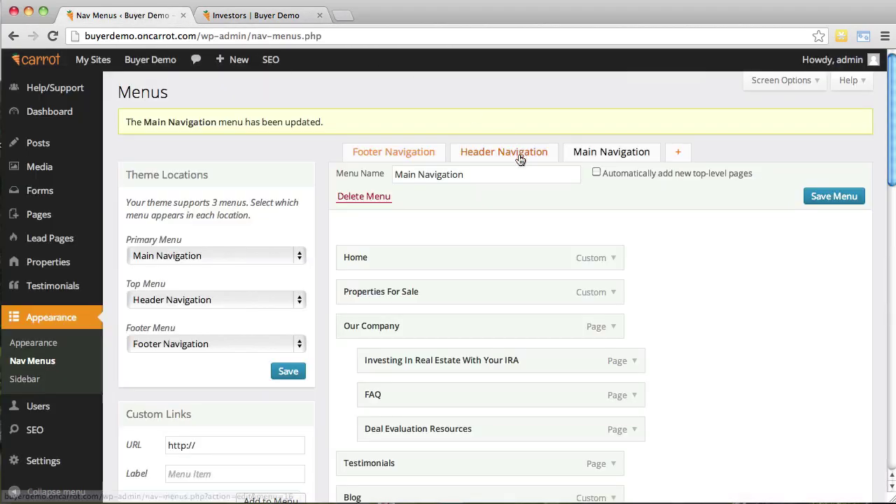
left_click(256, 14)
scroll(657, 239, "up", 15)
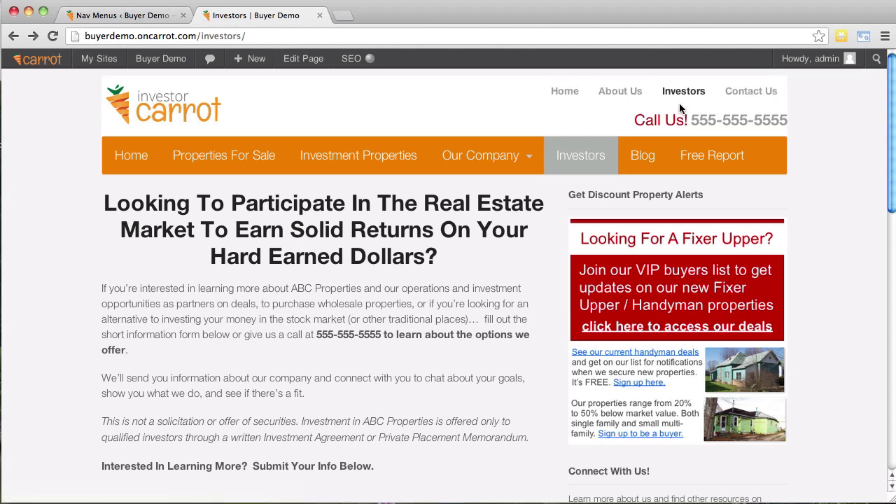
left_click(161, 16)
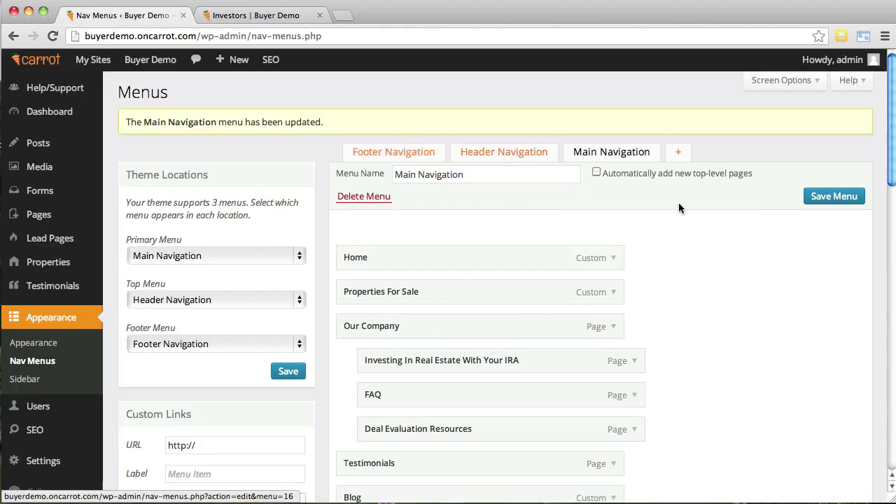
scroll(759, 224, "down", 1)
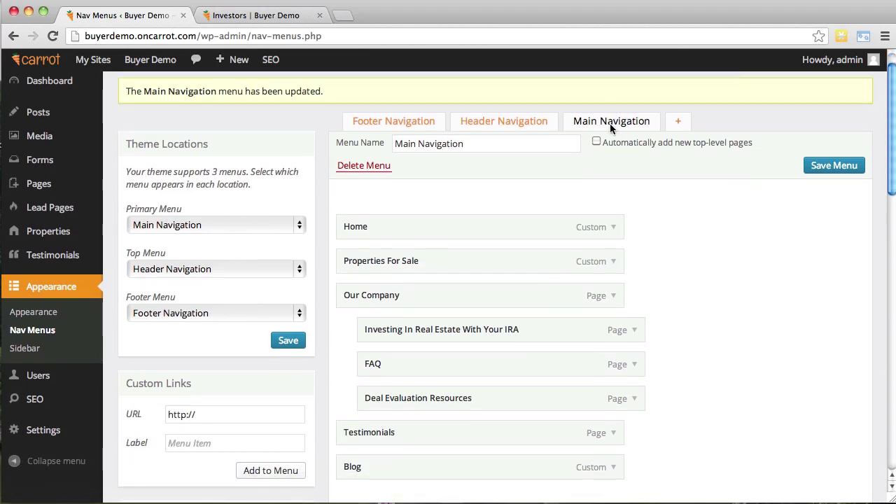
Reload the Investors page and check the bar reads Home, Properties For Sale, Our Company, Testimonials, Blog
left_click(273, 16)
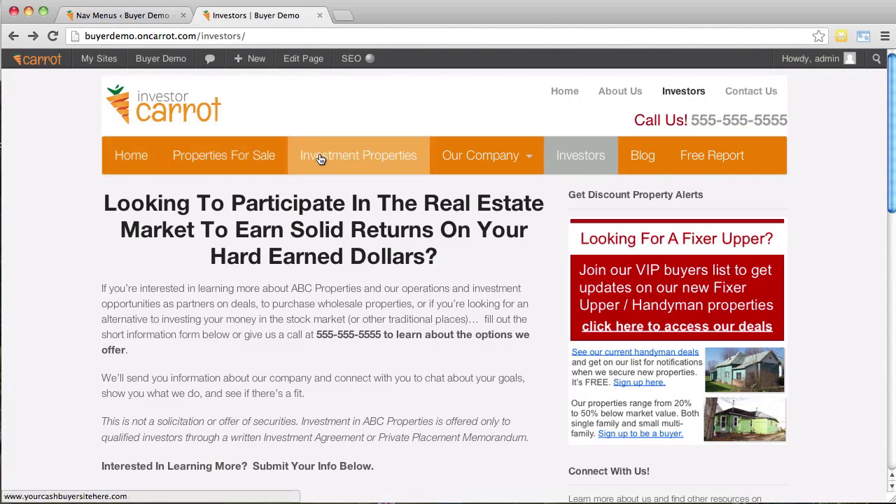
left_click(276, 39)
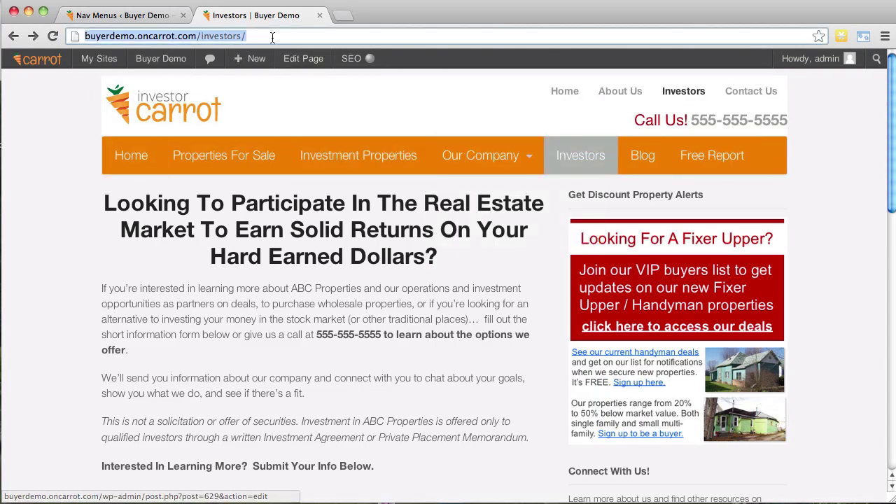
key("Return")
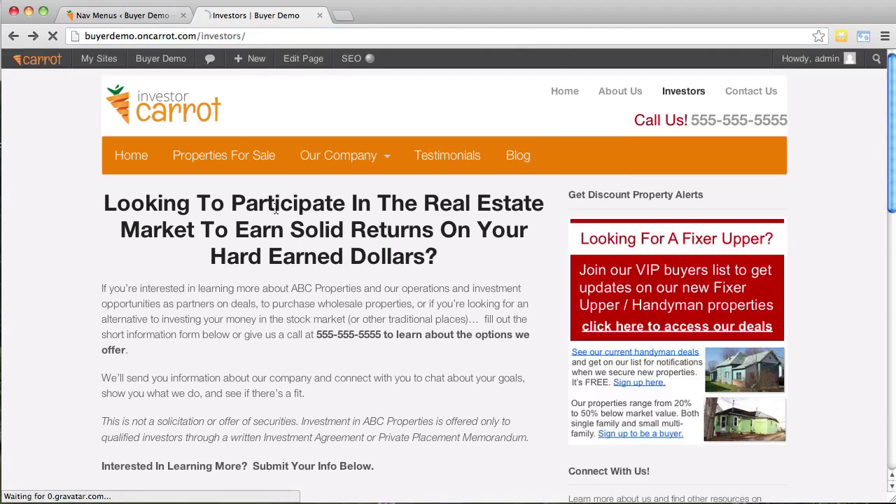
mouse_move(312, 166)
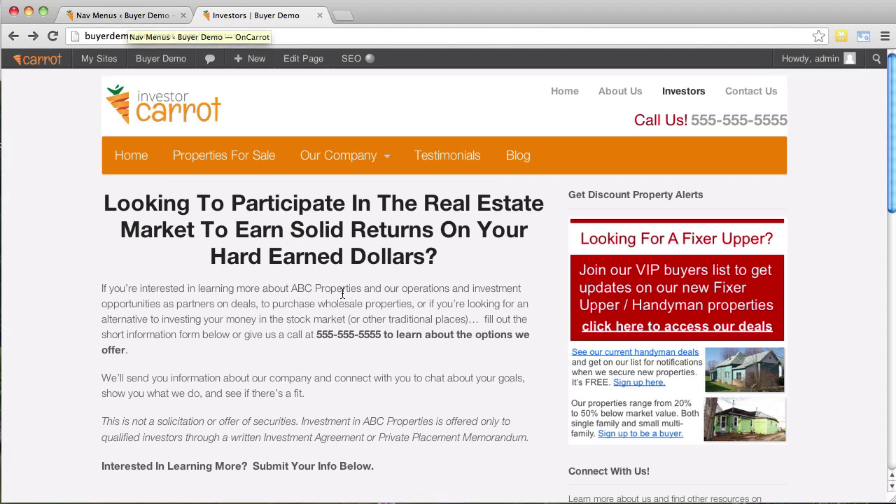
mouse_move(199, 291)
left_mouse_down()
mouse_move(383, 319)
mouse_move(379, 334)
mouse_move(198, 288)
left_mouse_up()
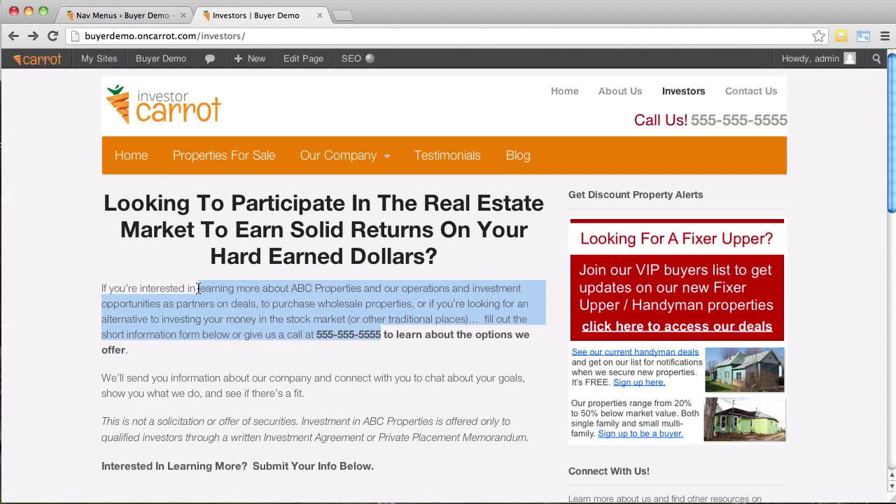
left_click(198, 289)
left_click_drag(198, 288, 380, 338)
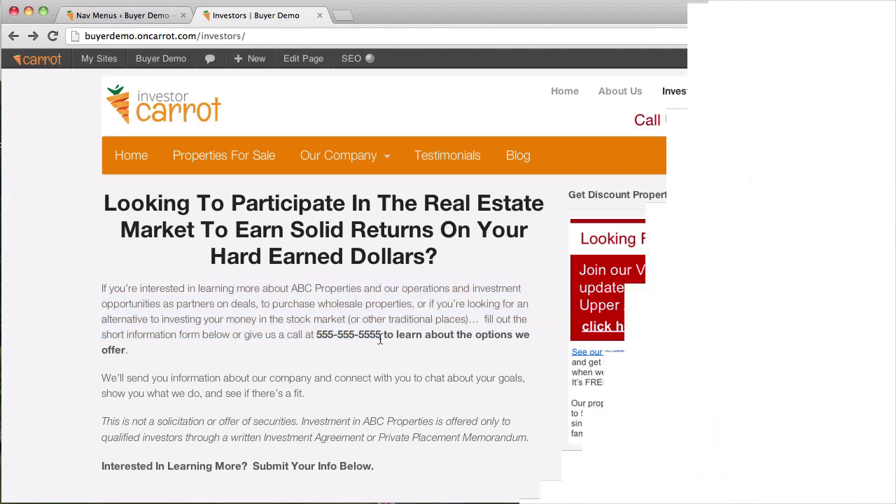